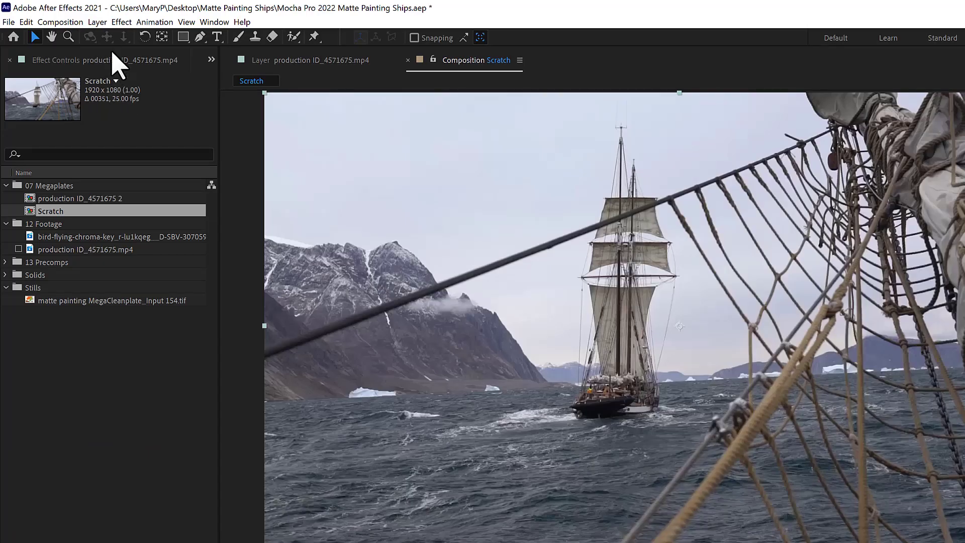
# Apply the Mocha Pro effect to the production ID_4571675.mp4 layer and launch Mocha from it.
pyautogui.click(90, 17)
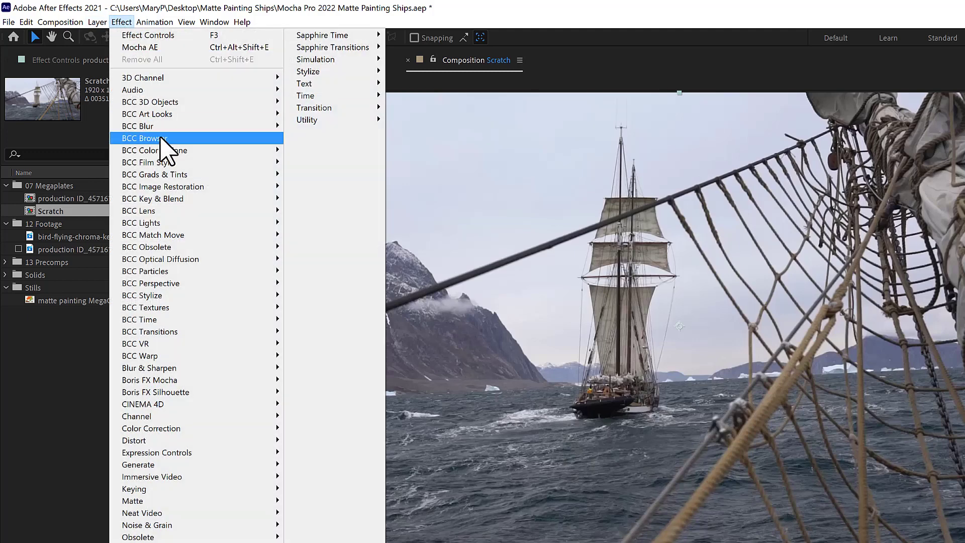
pyautogui.moveTo(187, 379)
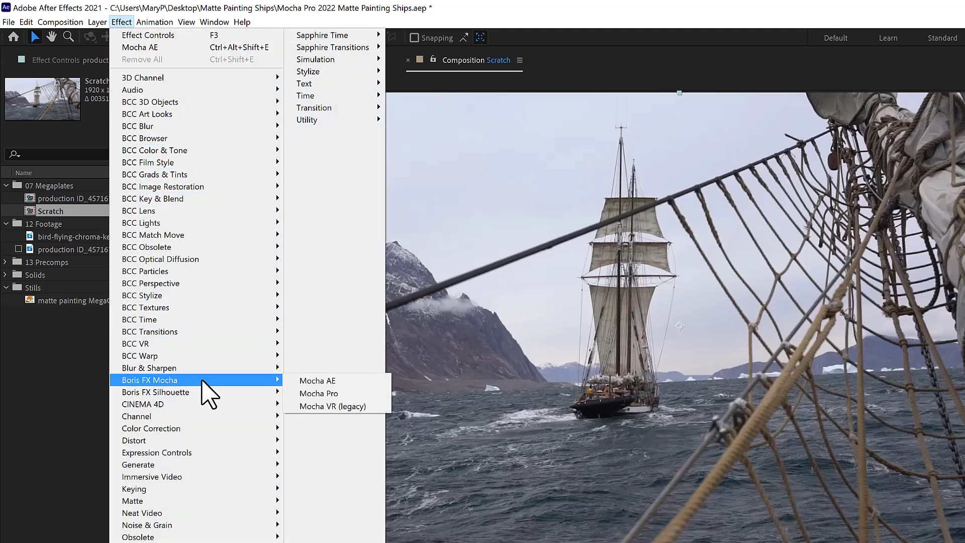
pyautogui.click(335, 394)
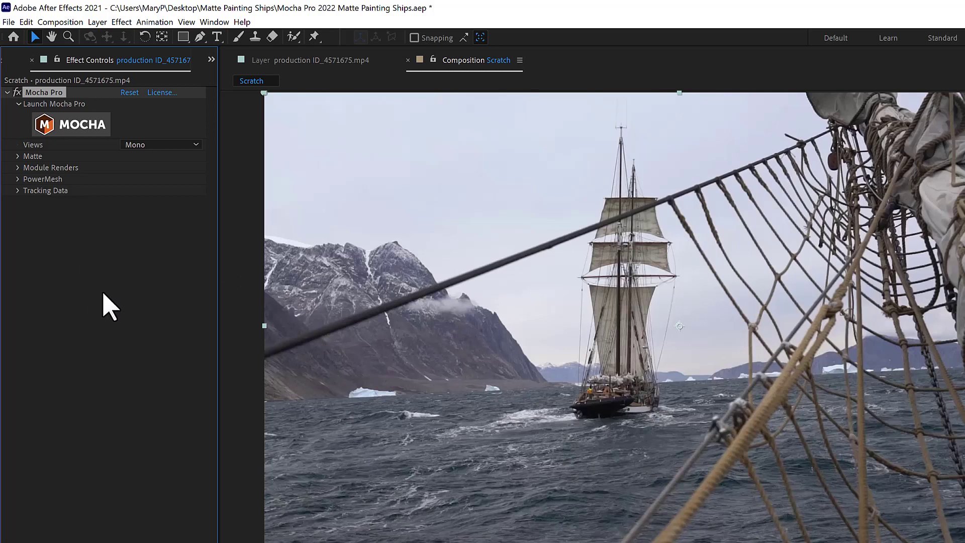
pyautogui.click(96, 127)
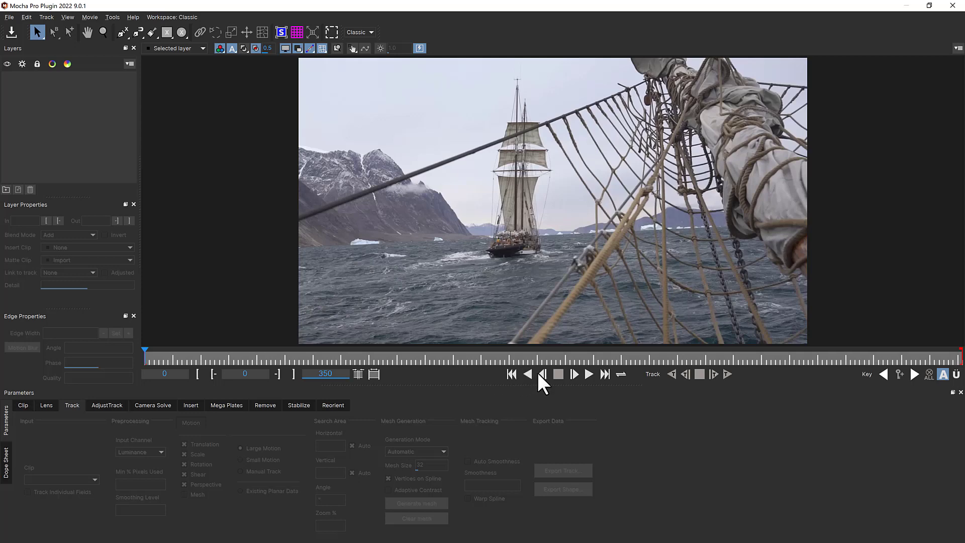
# Play the clip to frame 350 and draw a closed X-Spline around the snowy mountain ridge, extending past the left frame edge.
pyautogui.click(585, 374)
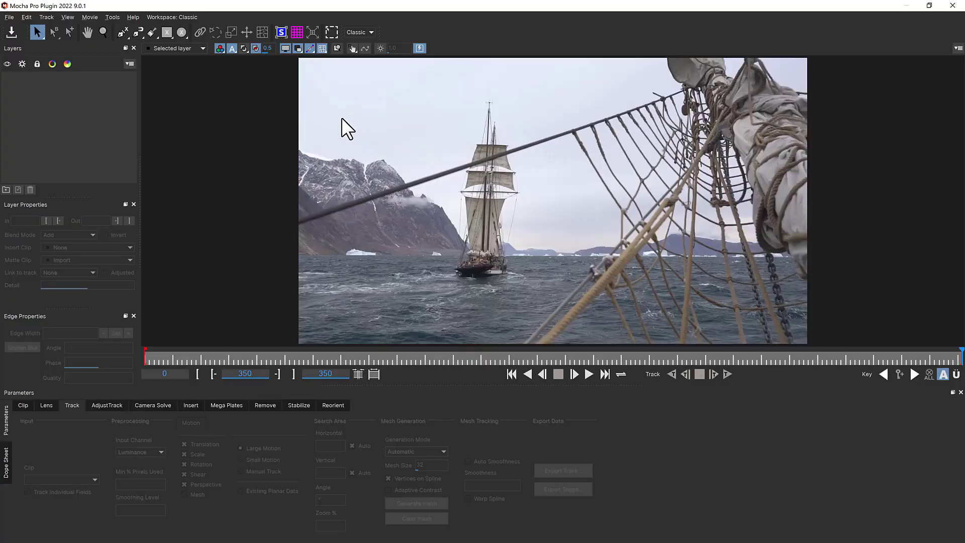
pyautogui.click(123, 30)
pyautogui.click(308, 145)
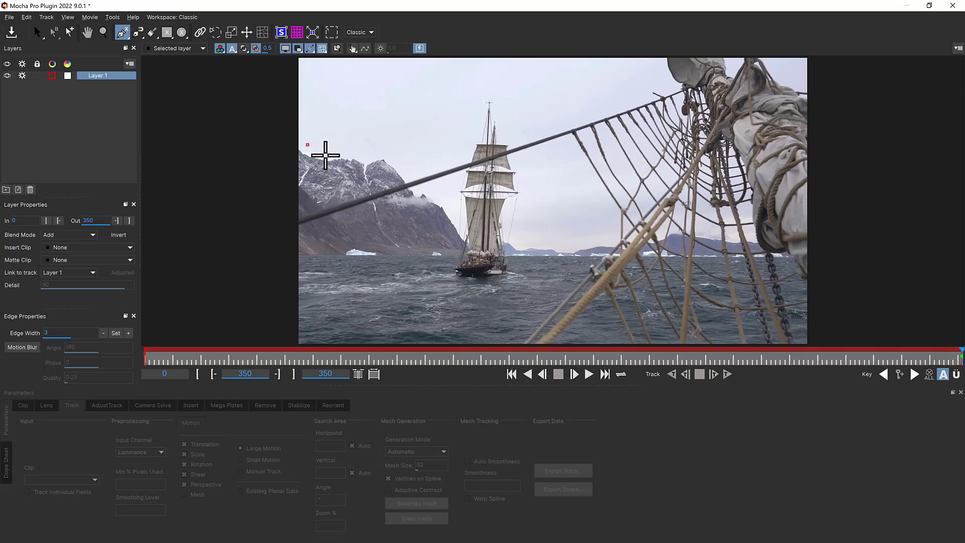
pyautogui.click(329, 156)
pyautogui.click(366, 156)
pyautogui.click(391, 156)
pyautogui.click(403, 171)
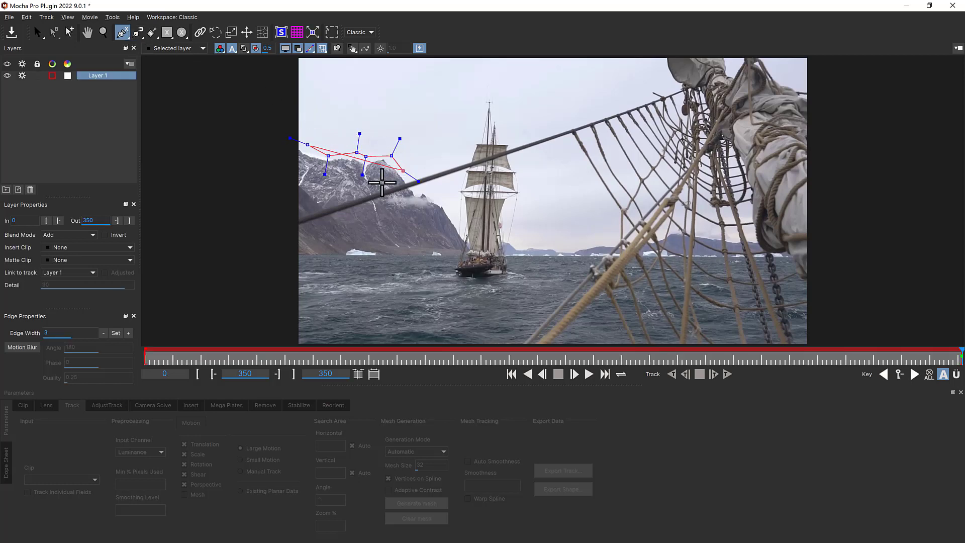
pyautogui.click(371, 185)
pyautogui.click(323, 187)
pyautogui.click(309, 185)
pyautogui.click(287, 177)
pyautogui.click(261, 141)
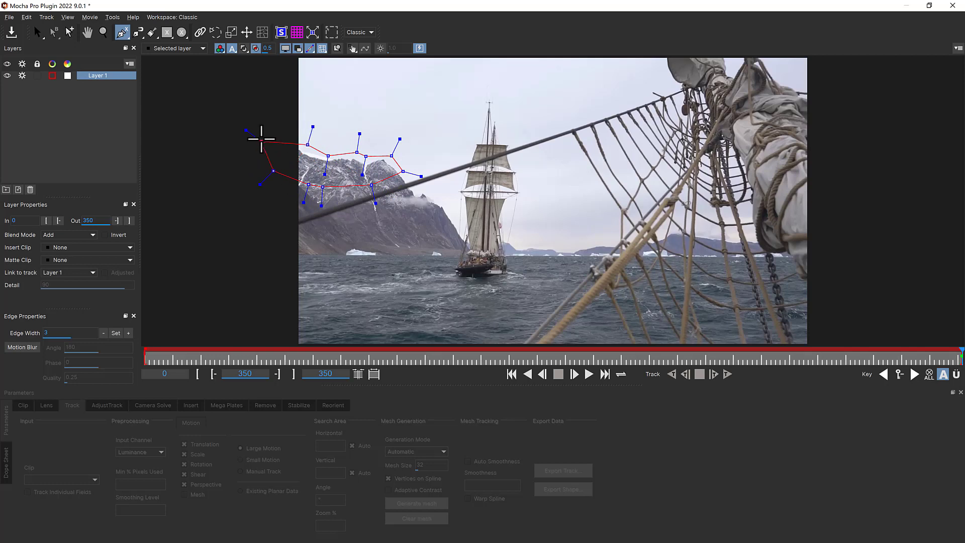
pyautogui.rightClick(247, 115)
# Add a second closed X-Spline to the same layer around the mountain's shoreline and the icebergs.
pyautogui.click(125, 35)
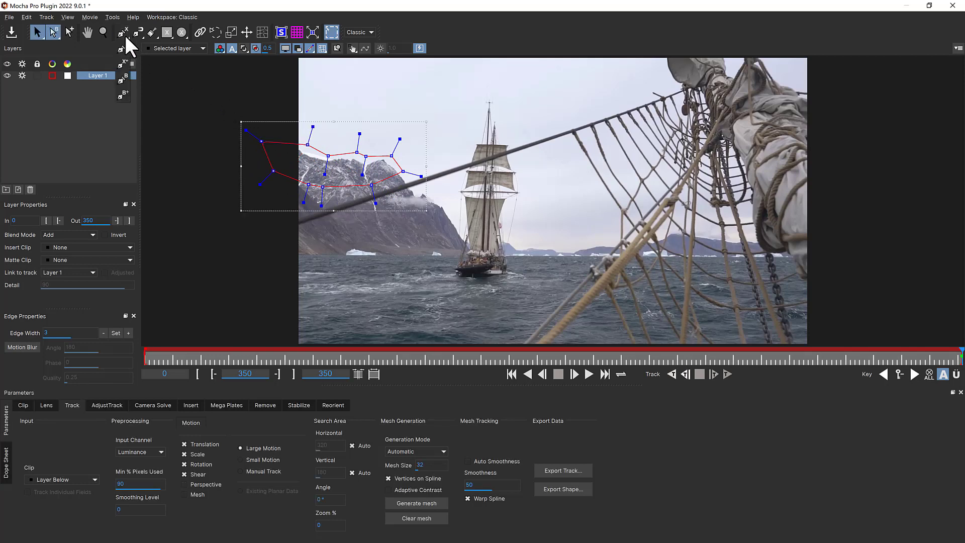
pyautogui.click(126, 64)
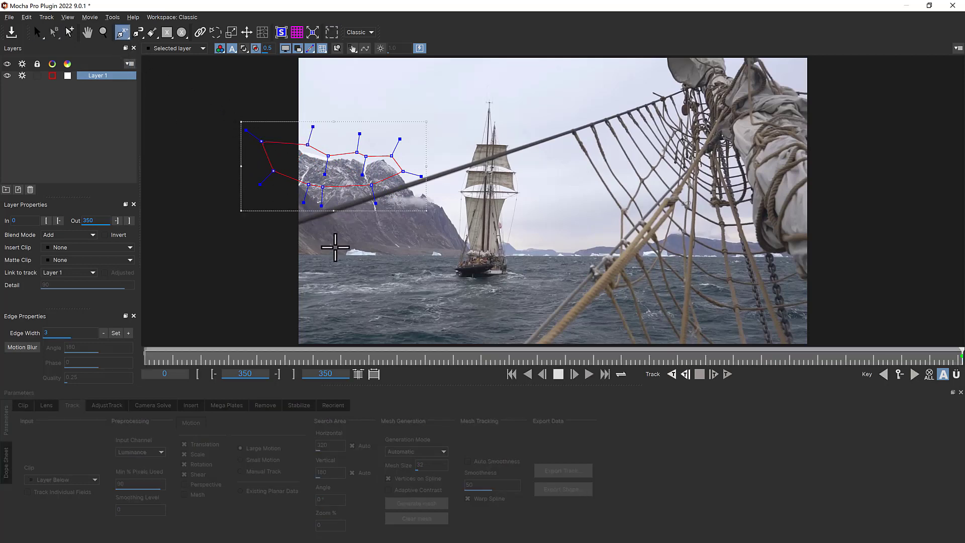
pyautogui.click(335, 253)
pyautogui.click(339, 236)
pyautogui.click(383, 234)
pyautogui.click(419, 234)
pyautogui.click(442, 248)
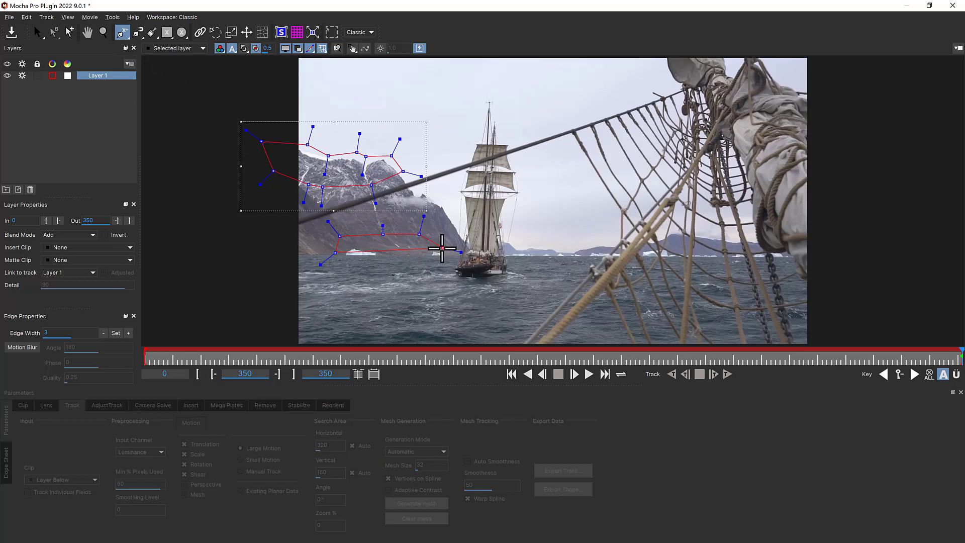
pyautogui.click(418, 260)
pyautogui.rightClick(344, 258)
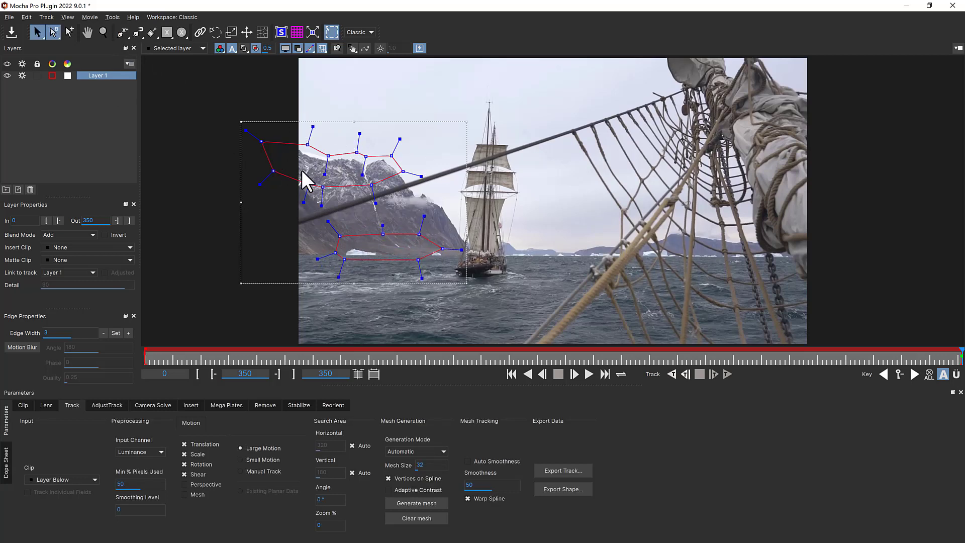
# Rename the layer as bg track and track it backward using translation, scale and rotation.
pyautogui.doubleClick(101, 76)
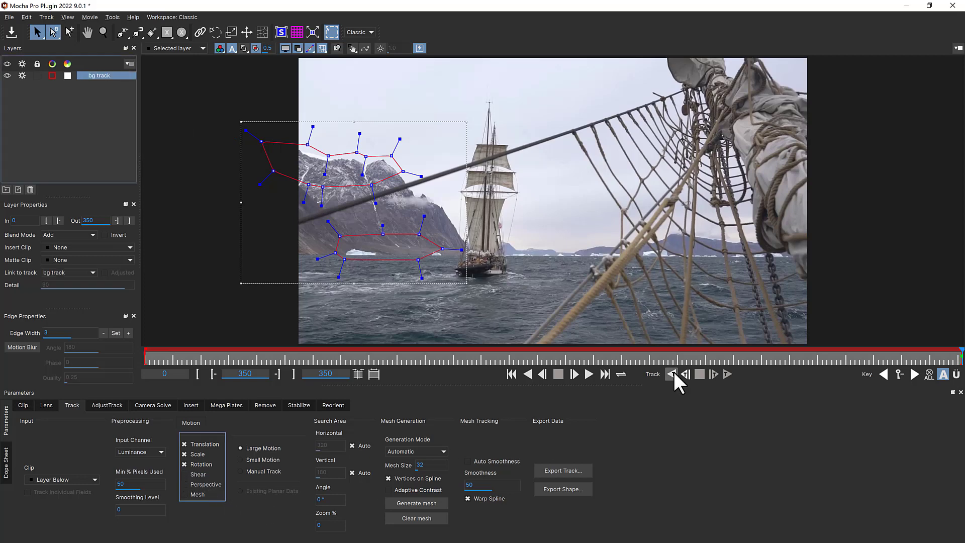
pyautogui.click(672, 374)
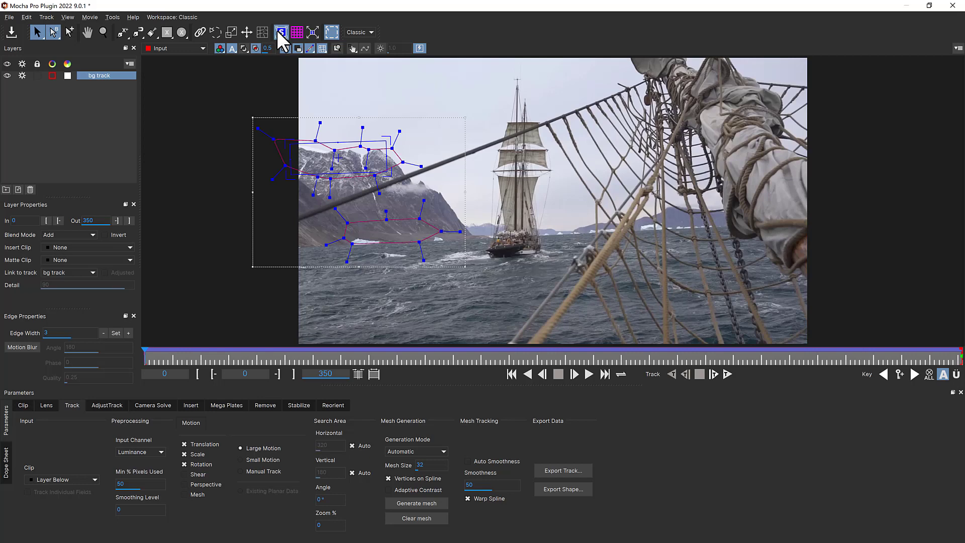
# At frame 153, draw a rectangular spline around the sky and mountains, extending beyond the frame edges and down to the horizon.
pyautogui.press('z')
pyautogui.moveTo(456, 113); pyautogui.dragTo(499, 156)
pyautogui.press('x')
pyautogui.moveTo(499, 157); pyautogui.dragTo(494, 184)
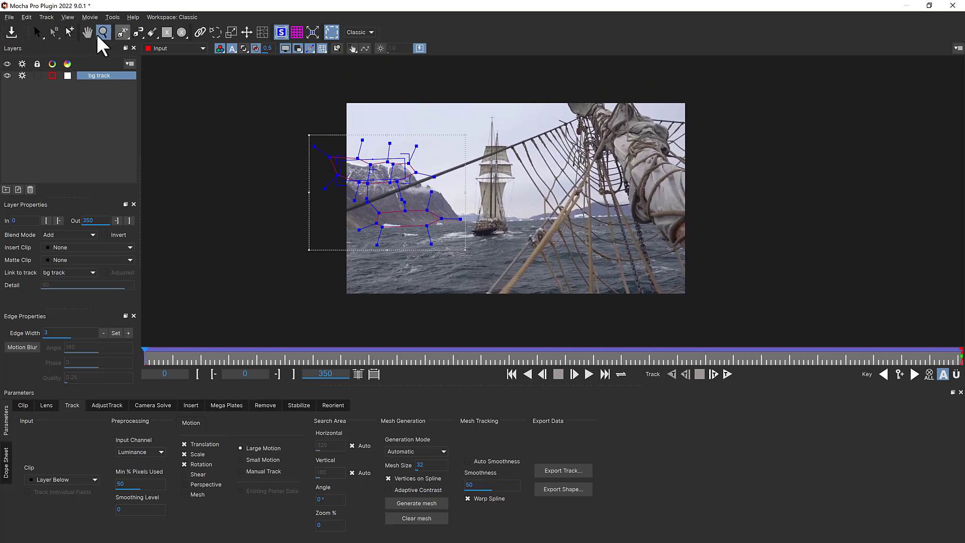
pyautogui.moveTo(149, 356); pyautogui.dragTo(502, 350)
pyautogui.click(170, 32)
pyautogui.moveTo(236, 70); pyautogui.dragTo(760, 232)
pyautogui.moveTo(236, 233); pyautogui.dragTo(235, 244)
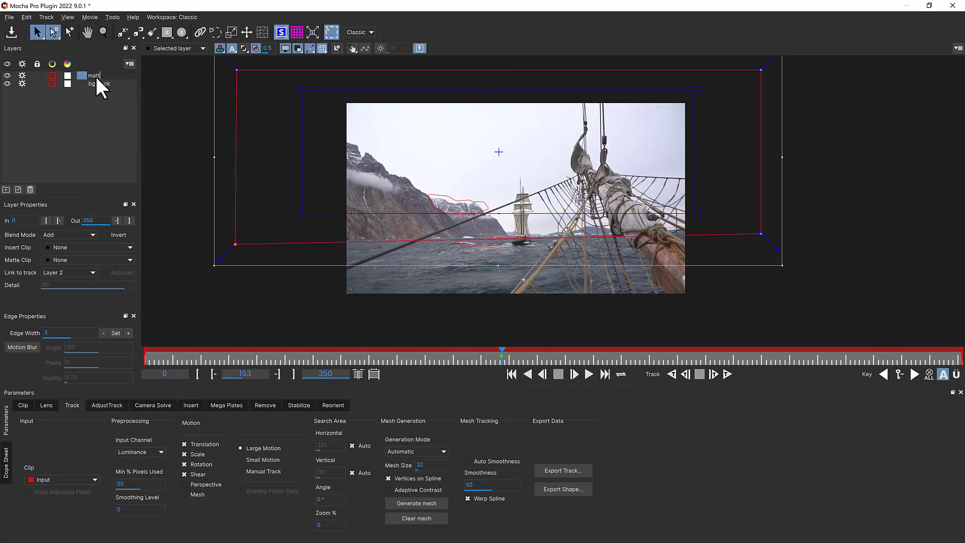
# Link the matte painting layer to bg track and adjust its region at an earlier frame.
pyautogui.click(56, 272)
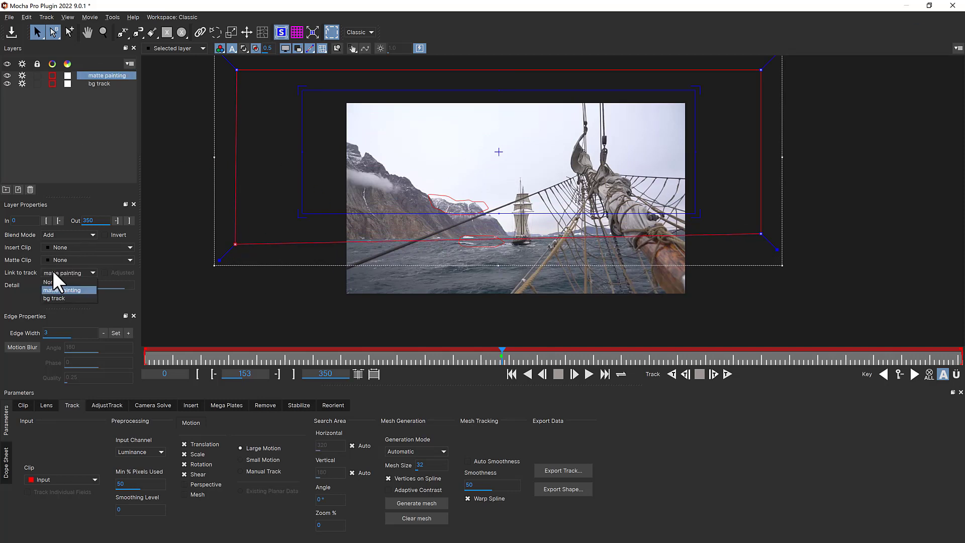
pyautogui.click(64, 297)
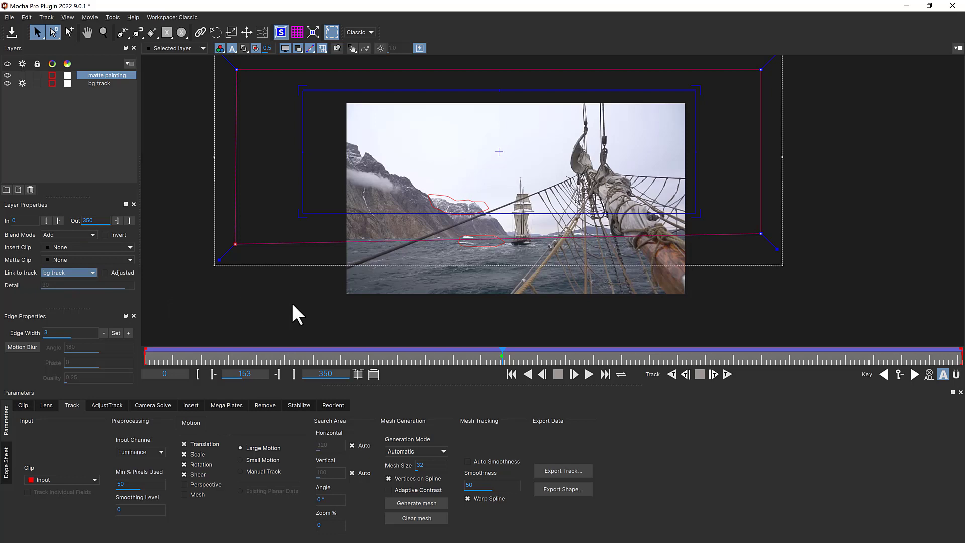
pyautogui.moveTo(496, 358); pyautogui.dragTo(432, 358)
pyautogui.moveTo(812, 212); pyautogui.dragTo(812, 221)
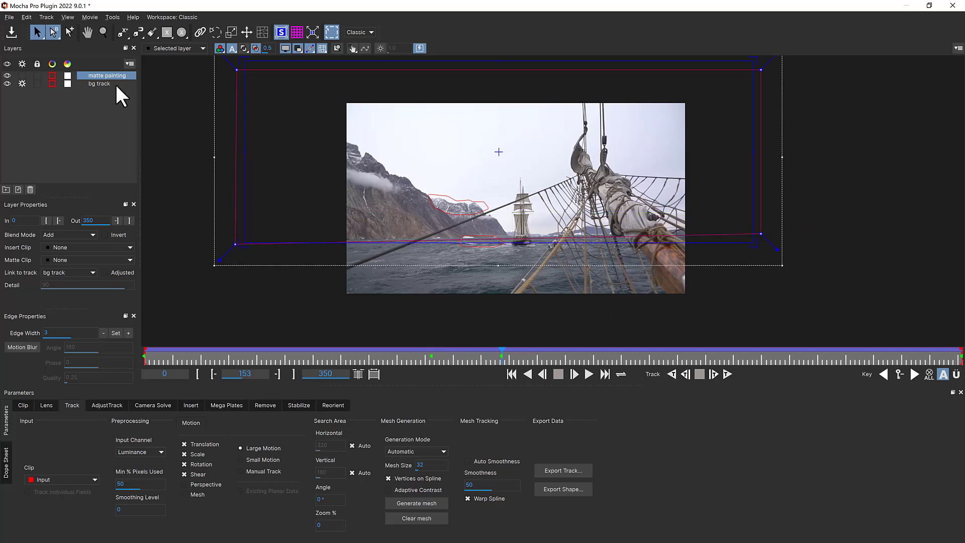
# Render a mega plate for the matte painting layer from frames 0 to 350 of the input clip.
pyautogui.click(108, 75)
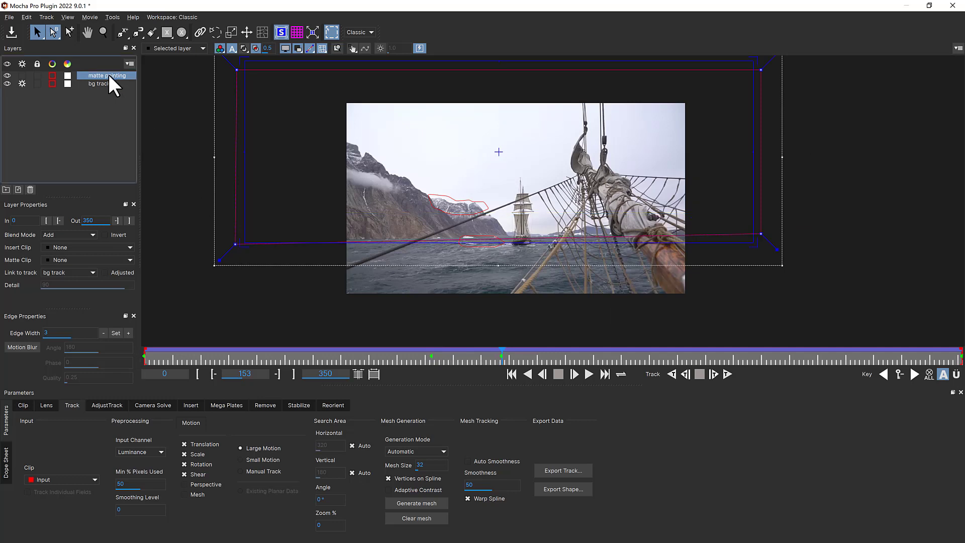
pyautogui.click(229, 409)
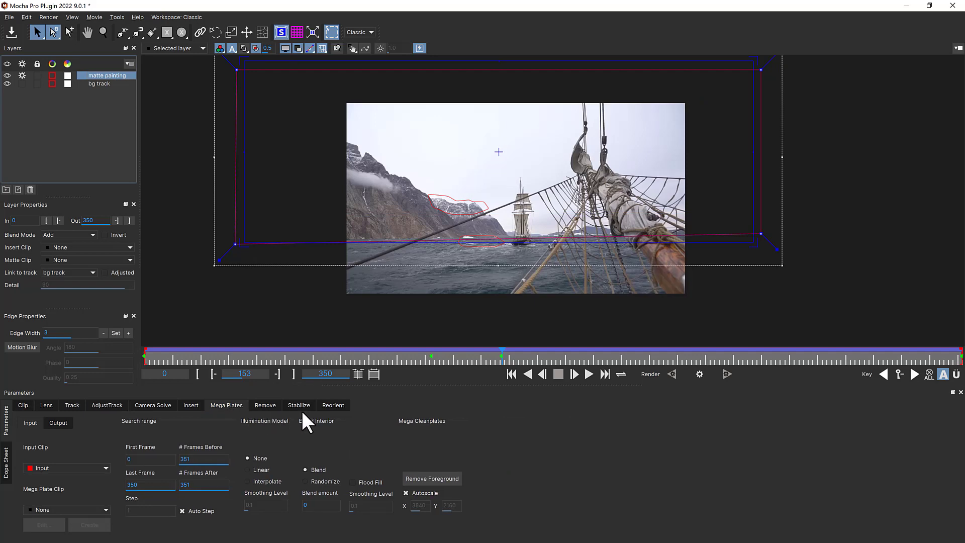
pyautogui.moveTo(497, 357); pyautogui.dragTo(568, 362)
pyautogui.click(699, 374)
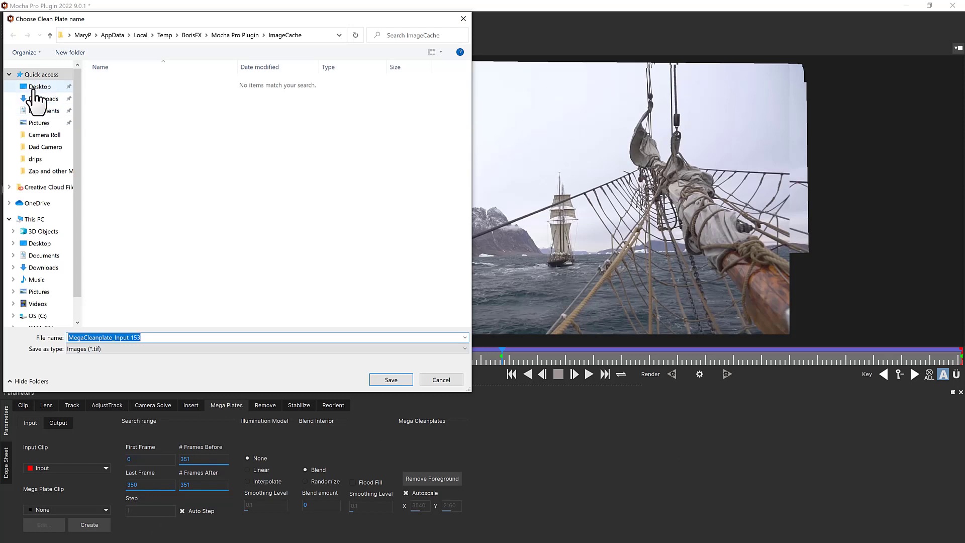
# Save the clean plate as the TIF image MegaCleanplate_Input 153, return to After Effects and save the project.
pyautogui.press('Return')
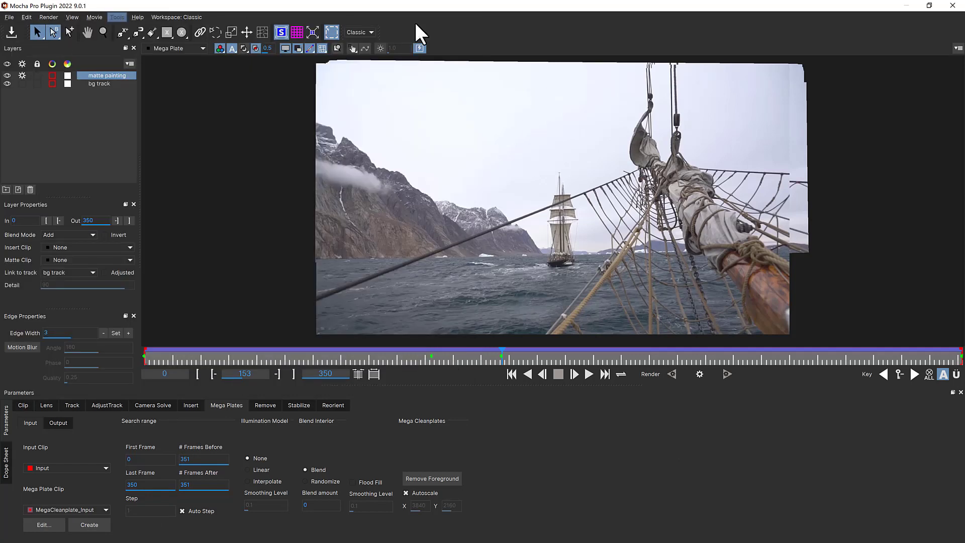
pyautogui.click(954, 5)
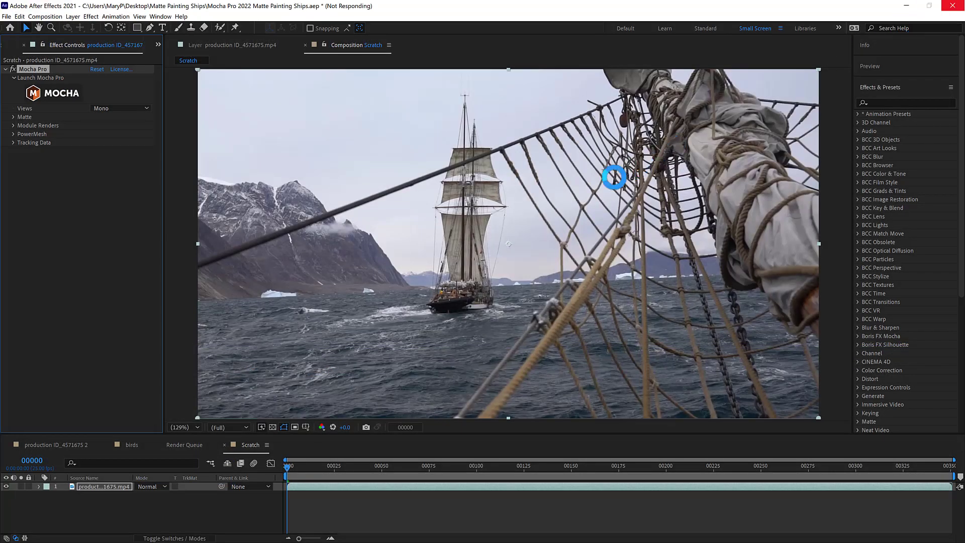
pyautogui.click(7, 17)
pyautogui.click(28, 95)
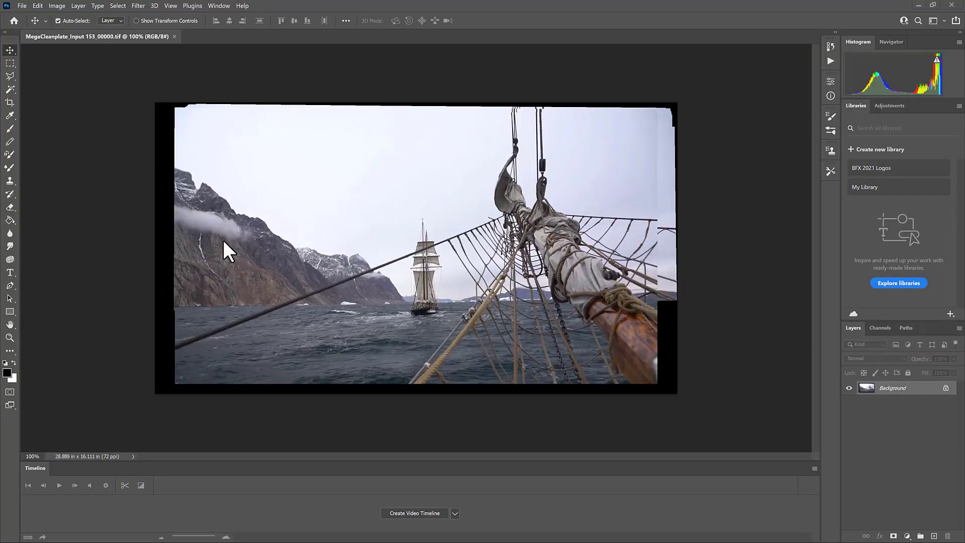
# In Photoshop, use the Clone Stamp to extend the mountain and sky over the plate's black left border and upper left edge.
pyautogui.click(9, 181)
pyautogui.moveTo(186, 217)
pyautogui.mouseDown()
pyautogui.moveTo(165, 210)
pyautogui.moveTo(173, 210)
pyautogui.moveTo(162, 282)
pyautogui.moveTo(170, 294)
pyautogui.moveTo(155, 299)
pyautogui.moveTo(172, 301)
pyautogui.moveTo(151, 297)
pyautogui.moveTo(182, 295)
pyautogui.mouseUp()
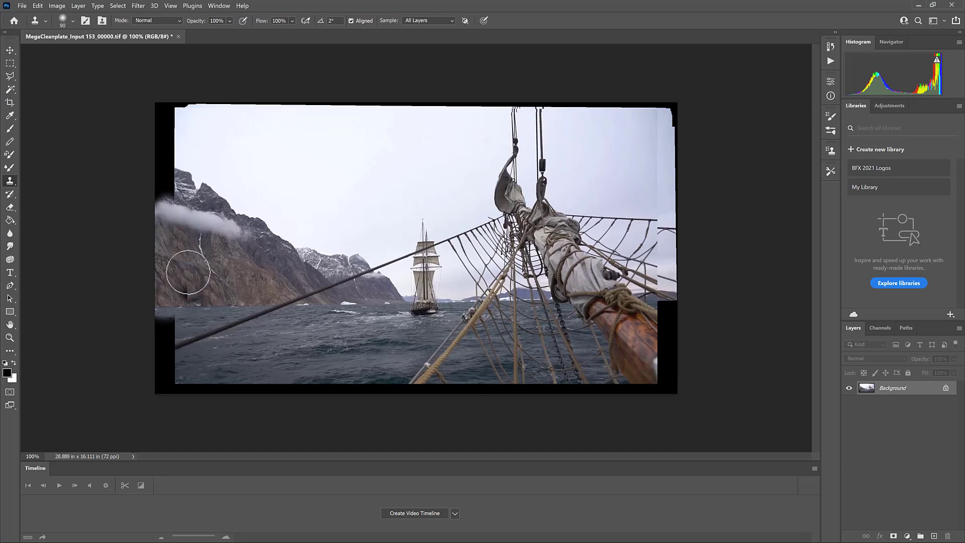
pyautogui.moveTo(204, 200)
pyautogui.mouseDown()
pyautogui.moveTo(172, 198)
pyautogui.moveTo(183, 183)
pyautogui.moveTo(172, 172)
pyautogui.moveTo(160, 179)
pyautogui.moveTo(158, 161)
pyautogui.moveTo(172, 151)
pyautogui.moveTo(169, 119)
pyautogui.moveTo(203, 105)
pyautogui.moveTo(299, 106)
pyautogui.mouseUp()
# Clone sea water over the black lower left border, the dark rope's near end and the boom's end at the lower right.
pyautogui.keyDown('alt'); pyautogui.click(260, 219); pyautogui.keyUp('alt')
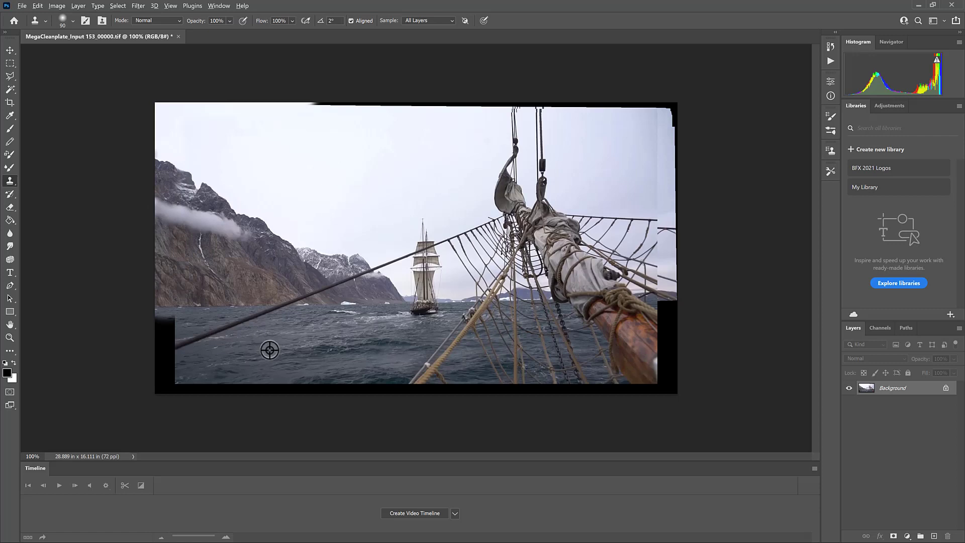
pyautogui.keyDown('alt'); pyautogui.click(286, 325); pyautogui.keyUp('alt')
pyautogui.moveTo(281, 309)
pyautogui.mouseDown()
pyautogui.moveTo(220, 332)
pyautogui.moveTo(151, 334)
pyautogui.moveTo(186, 354)
pyautogui.moveTo(214, 354)
pyautogui.moveTo(160, 383)
pyautogui.mouseUp()
pyautogui.moveTo(616, 316)
pyautogui.mouseDown()
pyautogui.moveTo(655, 316)
pyautogui.moveTo(653, 352)
pyautogui.moveTo(608, 344)
pyautogui.moveTo(674, 382)
pyautogui.moveTo(621, 383)
pyautogui.mouseUp()
# Clone sea water along the plate's black bottom edge from corner to corner.
pyautogui.keyDown('alt'); pyautogui.click(317, 356); pyautogui.keyUp('alt')
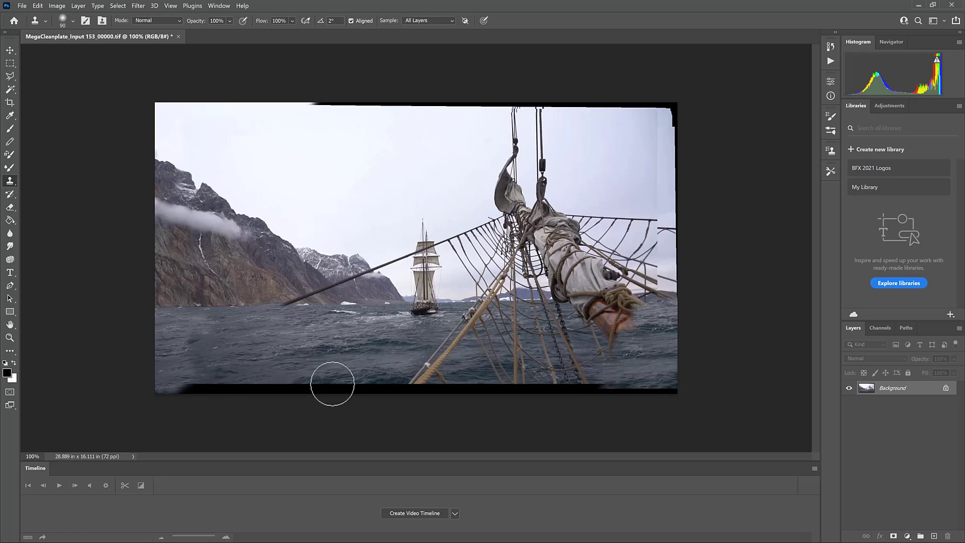
pyautogui.moveTo(342, 387); pyautogui.dragTo(588, 386)
pyautogui.keyDown('alt'); pyautogui.click(293, 346); pyautogui.keyUp('alt')
pyautogui.moveTo(487, 388); pyautogui.dragTo(662, 391)
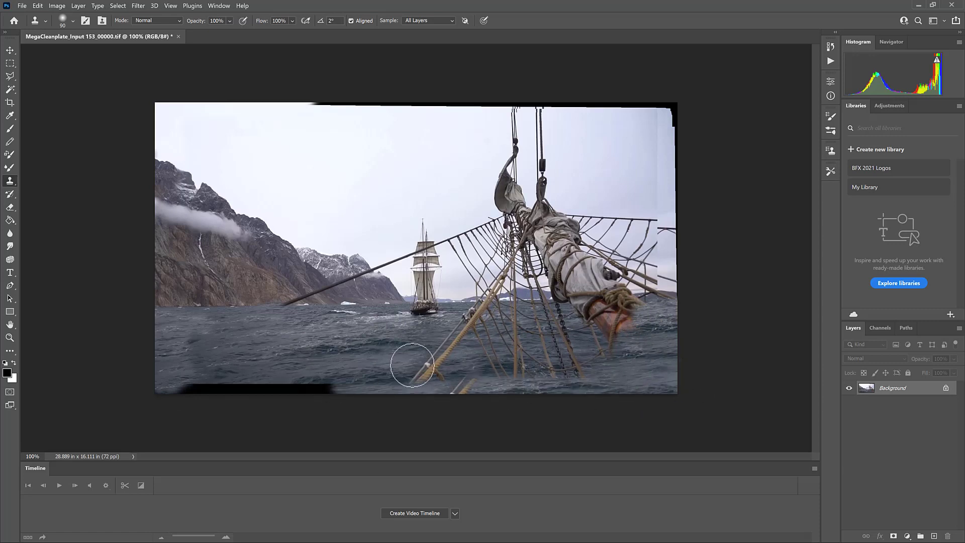
pyautogui.moveTo(342, 387); pyautogui.dragTo(166, 387)
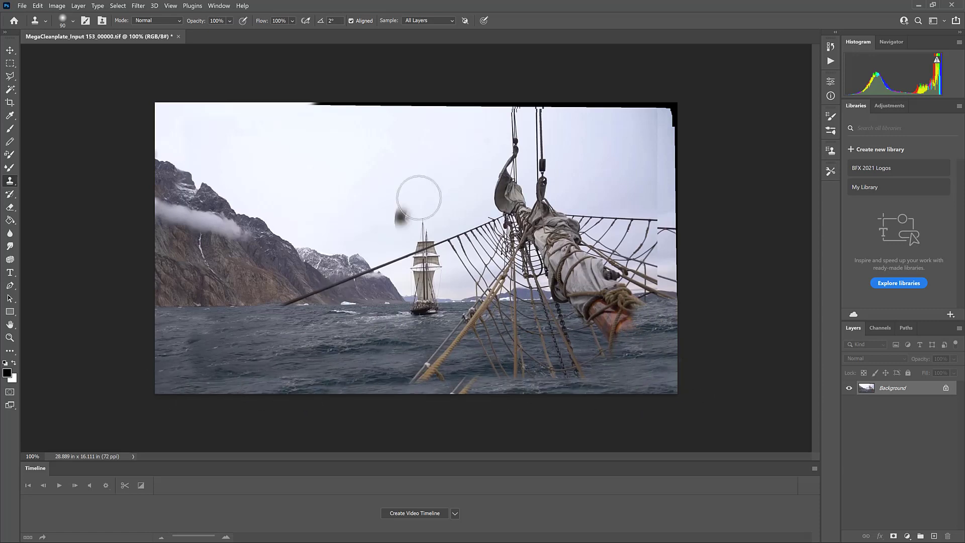
# Clone clean sky over the plate's black top edge and its upper right corner.
pyautogui.moveTo(312, 108)
pyautogui.mouseDown()
pyautogui.moveTo(370, 99)
pyautogui.moveTo(354, 104)
pyautogui.moveTo(647, 106)
pyautogui.mouseUp()
pyautogui.keyDown('alt'); pyautogui.click(589, 134); pyautogui.keyUp('alt')
pyautogui.moveTo(611, 108)
pyautogui.mouseDown()
pyautogui.moveTo(532, 132)
pyautogui.moveTo(669, 111)
pyautogui.moveTo(628, 125)
pyautogui.moveTo(640, 138)
pyautogui.moveTo(674, 111)
pyautogui.mouseUp()
pyautogui.keyDown('alt'); pyautogui.click(617, 138); pyautogui.keyUp('alt')
pyautogui.keyDown('alt'); pyautogui.click(620, 150); pyautogui.keyUp('alt')
pyautogui.click(663, 126)
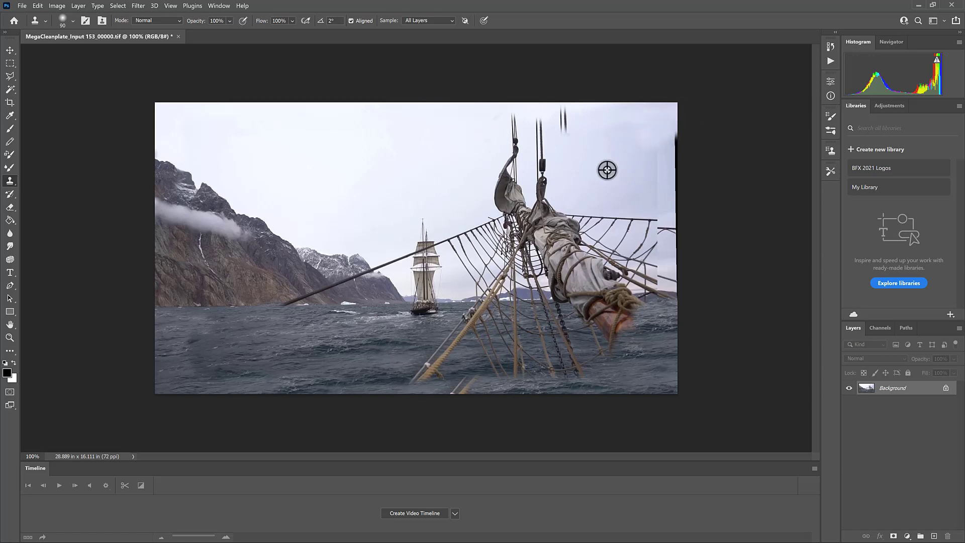
# Clone sky down the plate's right edge to cover the remaining black border and the seam beside it.
pyautogui.keyDown('alt'); pyautogui.click(607, 170); pyautogui.keyUp('alt')
pyautogui.moveTo(648, 153)
pyautogui.mouseDown()
pyautogui.moveTo(662, 137)
pyautogui.moveTo(649, 169)
pyautogui.moveTo(668, 186)
pyautogui.moveTo(657, 228)
pyautogui.mouseUp()
pyautogui.keyDown('alt'); pyautogui.click(578, 176); pyautogui.keyUp('alt')
pyautogui.keyDown('alt'); pyautogui.click(614, 205); pyautogui.keyUp('alt')
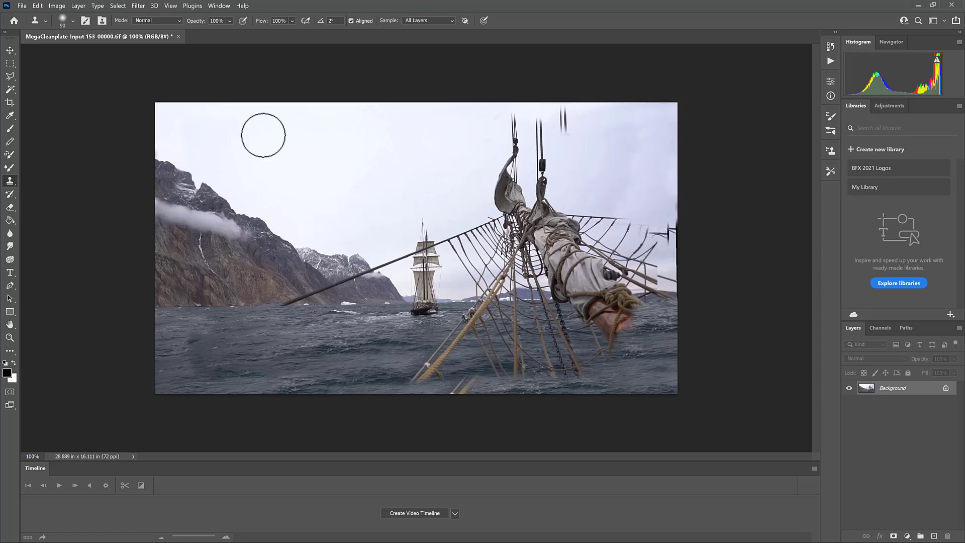
# Lasso the masts, sails and rigging above the horizon and fill the selection with Content-Aware Fill.
pyautogui.rightClick(10, 76)
pyautogui.click(48, 77)
pyautogui.moveTo(581, 137)
pyautogui.mouseDown()
pyautogui.moveTo(573, 116)
pyautogui.moveTo(417, 212)
pyautogui.moveTo(517, 292)
pyautogui.moveTo(683, 272)
pyautogui.mouseUp()
pyautogui.click(38, 5)
pyautogui.click(51, 145)
pyautogui.click(546, 149)
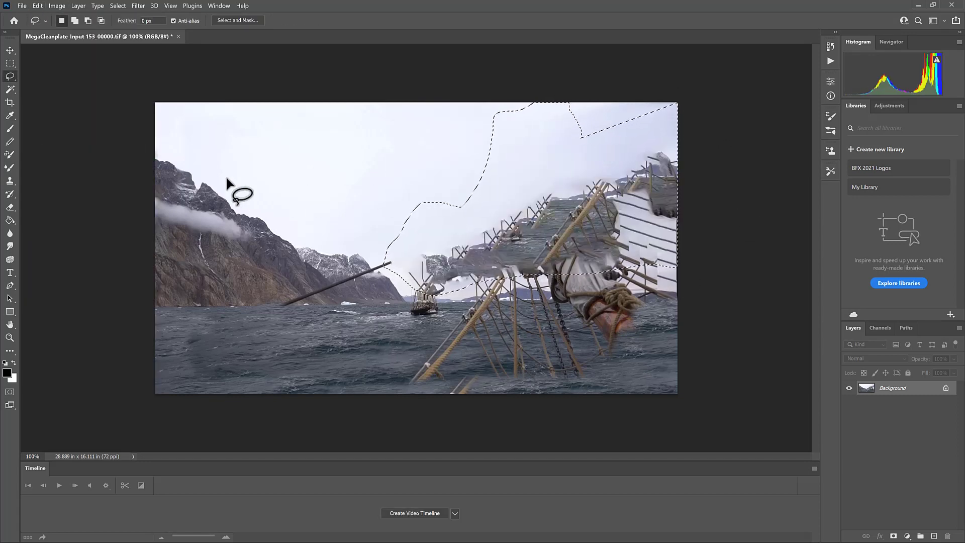
# Brush a light sky colour over the selected area above the horizon and deselect it.
pyautogui.click(10, 128)
pyautogui.press('x')
pyautogui.moveTo(578, 237)
pyautogui.mouseDown()
pyautogui.moveTo(626, 246)
pyautogui.moveTo(551, 201)
pyautogui.moveTo(437, 280)
pyautogui.moveTo(577, 151)
pyautogui.moveTo(583, 75)
pyautogui.mouseUp()
pyautogui.hotkey('ctrl', 'd')
# Outline the long dark pole in front of the mountains with the Polygonal Lasso, fill the selection content-aware and deselect it.
pyautogui.moveTo(10, 76); pyautogui.dragTo(43, 88)
pyautogui.click(276, 303)
pyautogui.click(393, 258)
pyautogui.click(394, 264)
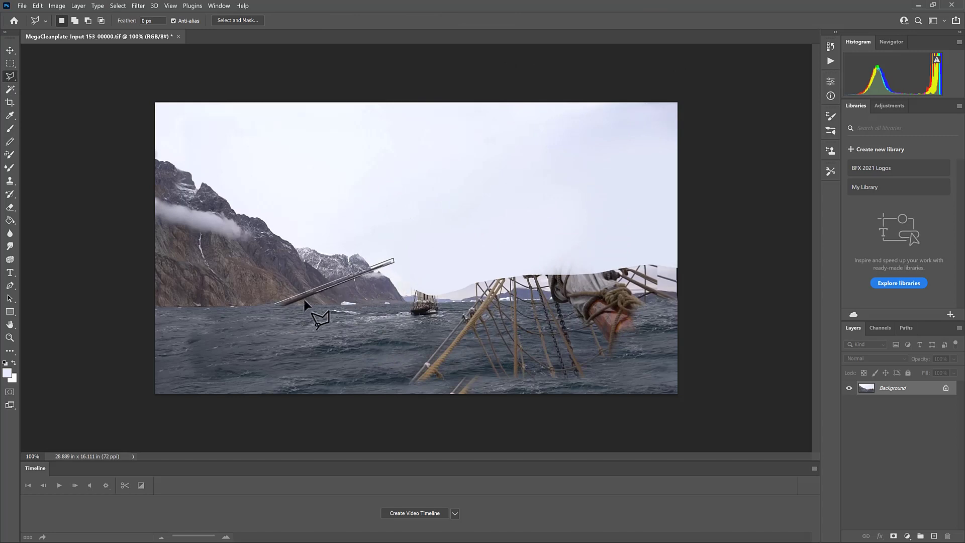
pyautogui.click(265, 306)
pyautogui.click(38, 6)
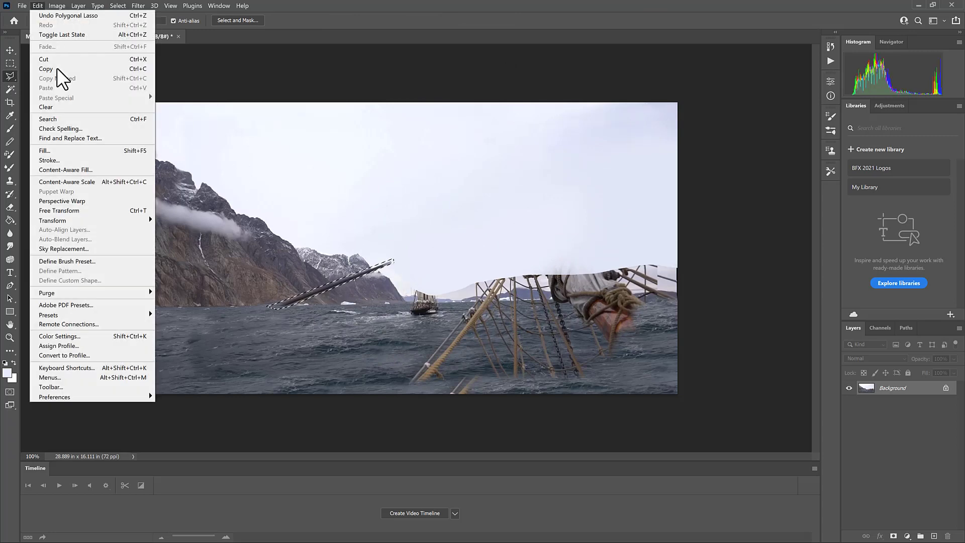
pyautogui.click(60, 150)
pyautogui.click(542, 149)
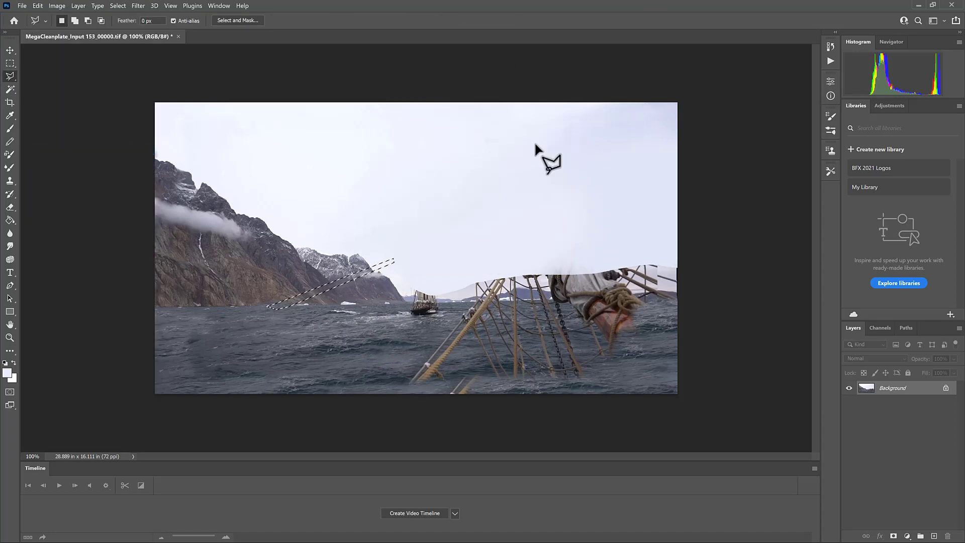
pyautogui.hotkey('ctrl', 'd')
# Brush sky over the remaining rigging along the horizon and clone clean water over the ropes and beams in the sea.
pyautogui.press('b')
pyautogui.moveTo(438, 292); pyautogui.dragTo(656, 276)
pyautogui.click(10, 180)
pyautogui.keyDown('alt'); pyautogui.click(340, 347); pyautogui.keyUp('alt')
pyautogui.moveTo(485, 309)
pyautogui.mouseDown()
pyautogui.moveTo(422, 370)
pyautogui.moveTo(623, 322)
pyautogui.moveTo(590, 296)
pyautogui.moveTo(490, 296)
pyautogui.moveTo(482, 287)
pyautogui.moveTo(623, 284)
pyautogui.mouseUp()
pyautogui.keyDown('alt'); pyautogui.click(402, 303); pyautogui.keyUp('alt')
# Paint over the distant horizon area with a sampled colour and smudge it with a larger brush.
pyautogui.click(10, 128)
pyautogui.keyDown('alt'); pyautogui.click(527, 294); pyautogui.keyUp('alt')
pyautogui.press('[')
pyautogui.click(10, 246)
pyautogui.press(']')
pyautogui.press(']')
pyautogui.press(']')
pyautogui.press(']')
pyautogui.moveTo(537, 308); pyautogui.dragTo(502, 310)
pyautogui.click(13, 182)
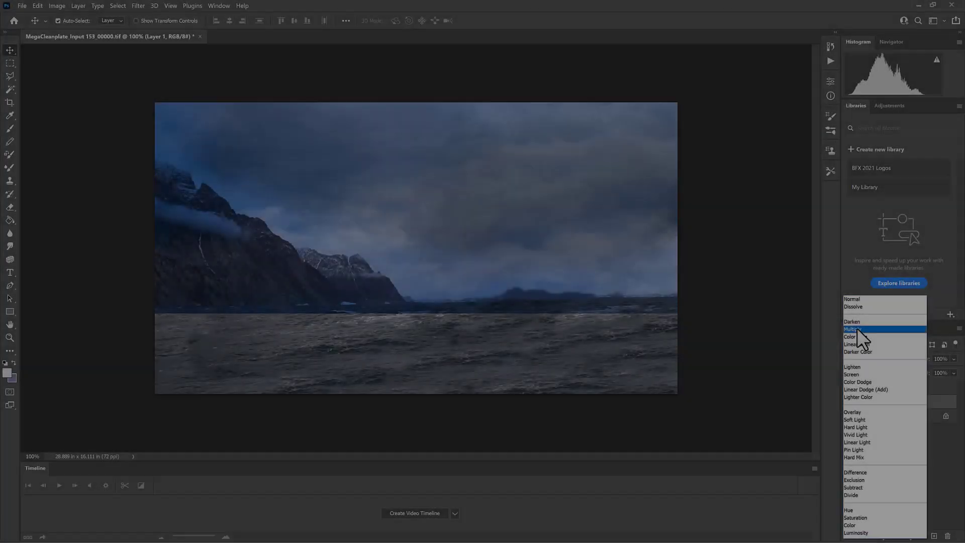
# Set the cloud layer, Layer 1, to Multiply blending and reduce its saturation to -69.
pyautogui.click(858, 332)
pyautogui.hotkey('ctrl', 'u')
pyautogui.moveTo(661, 130); pyautogui.dragTo(623, 132)
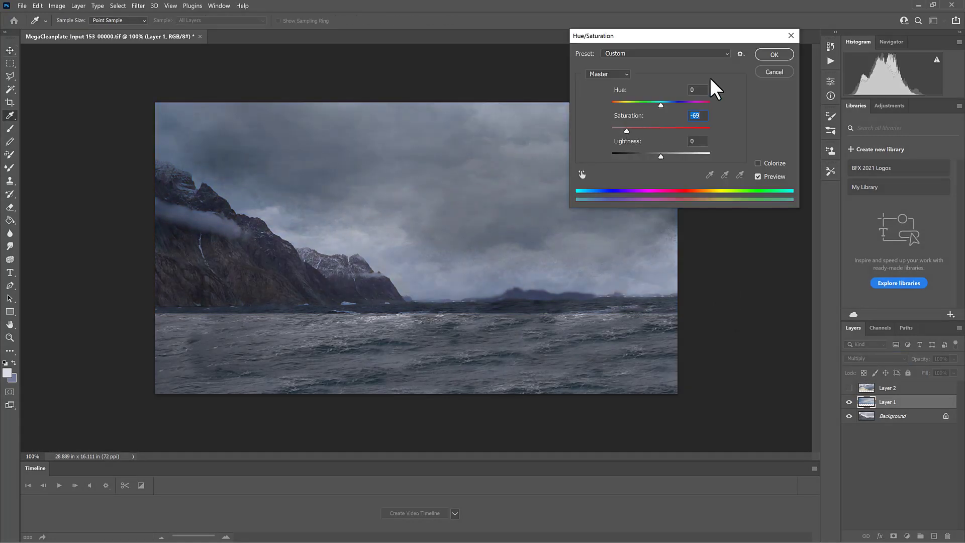
pyautogui.press('Return')
# Show Layer 2, set its blend mode to Soft Light and move it up so its horizon clears the water.
pyautogui.click(849, 387)
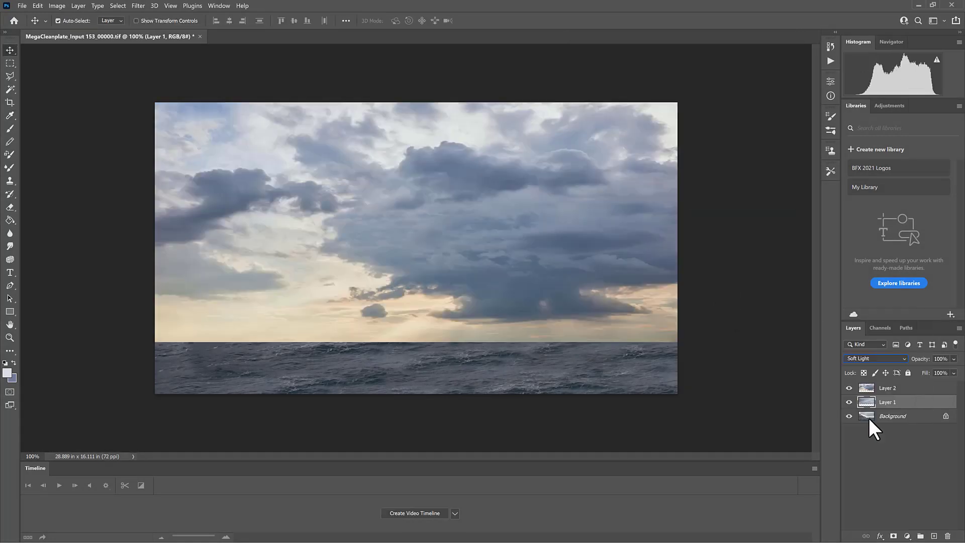
pyautogui.click(874, 387)
pyautogui.click(875, 358)
pyautogui.click(870, 427)
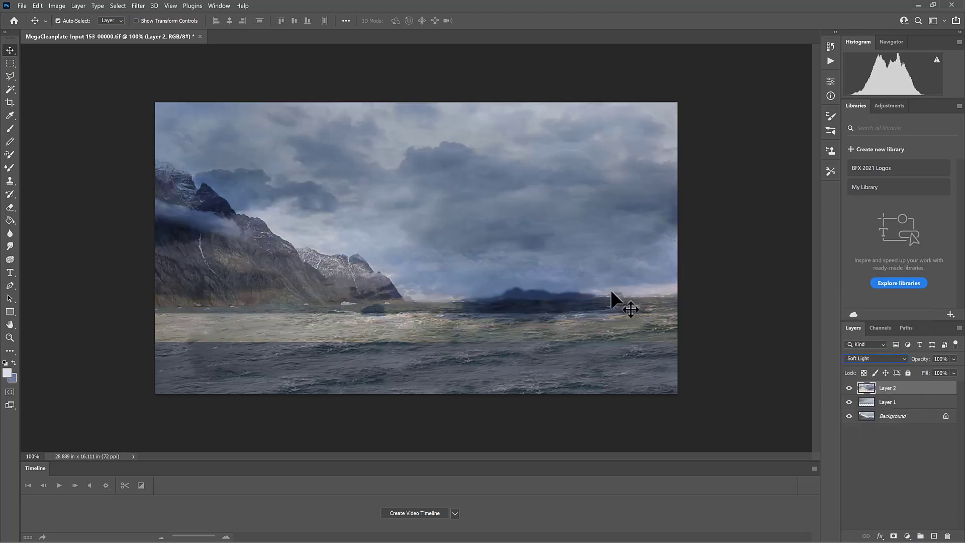
pyautogui.moveTo(534, 330); pyautogui.dragTo(534, 215)
# Erase Layer 1 with an enlarged eraser where it darkens the mountains, the low sky and the water.
pyautogui.press('e')
pyautogui.hotkey('alt', '[')
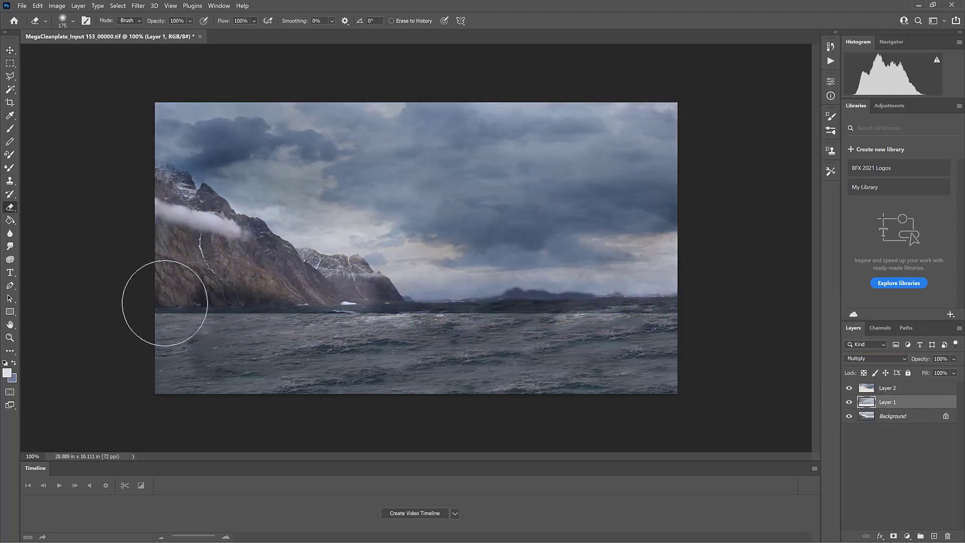
pyautogui.press(']')
pyautogui.press(']')
pyautogui.press(']')
pyautogui.press(']')
pyautogui.press(']')
pyautogui.click(279, 201)
# Select the Background layer and enlarge the Blur tool's brush to 300 px for softening it.
pyautogui.click(9, 233)
pyautogui.hotkey('alt', '[')
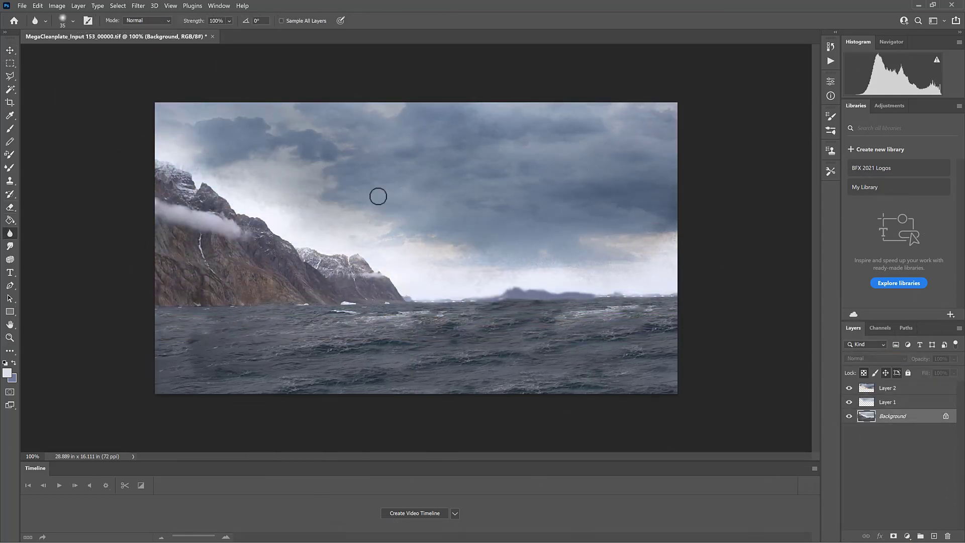
pyautogui.press(']')
pyautogui.press(']')
pyautogui.press(']')
pyautogui.press(']')
pyautogui.press(']')
pyautogui.press(']')
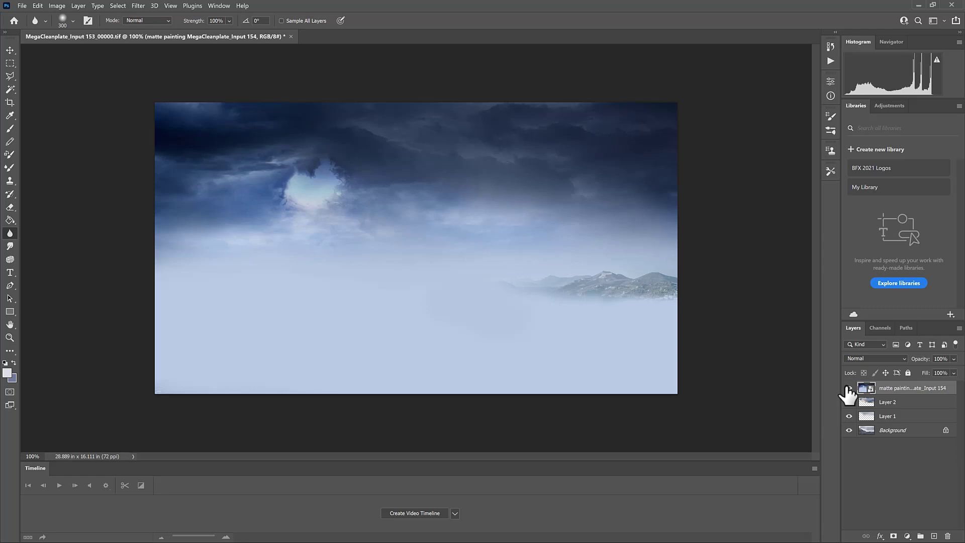
# Flatten the layered matte painting into a single image.
pyautogui.click(78, 5)
pyautogui.click(107, 355)
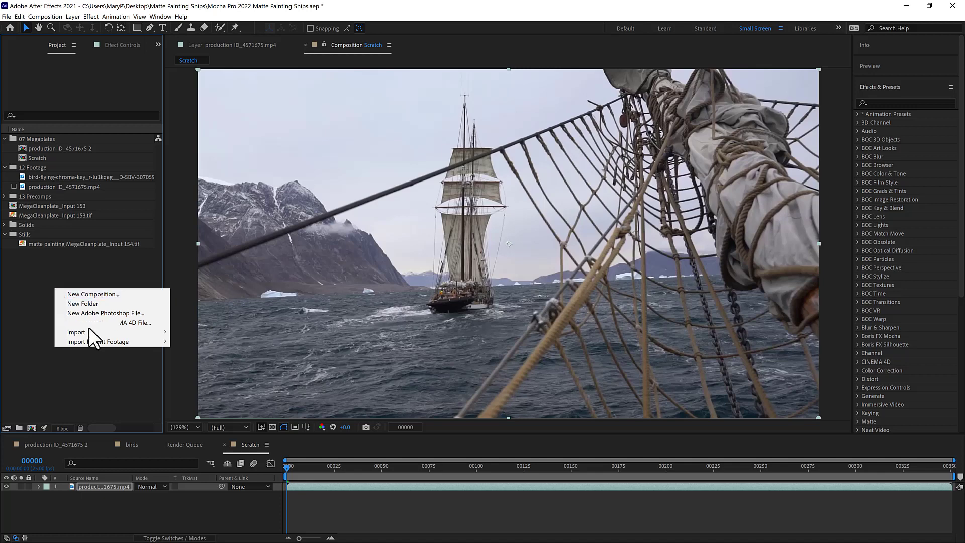
# Switch to After Effects, import MegaCleanplate_Input 153_00000.tif and place it beneath the ship footage in the Scratch composition.
pyautogui.moveTo(97, 334)
pyautogui.click(309, 265)
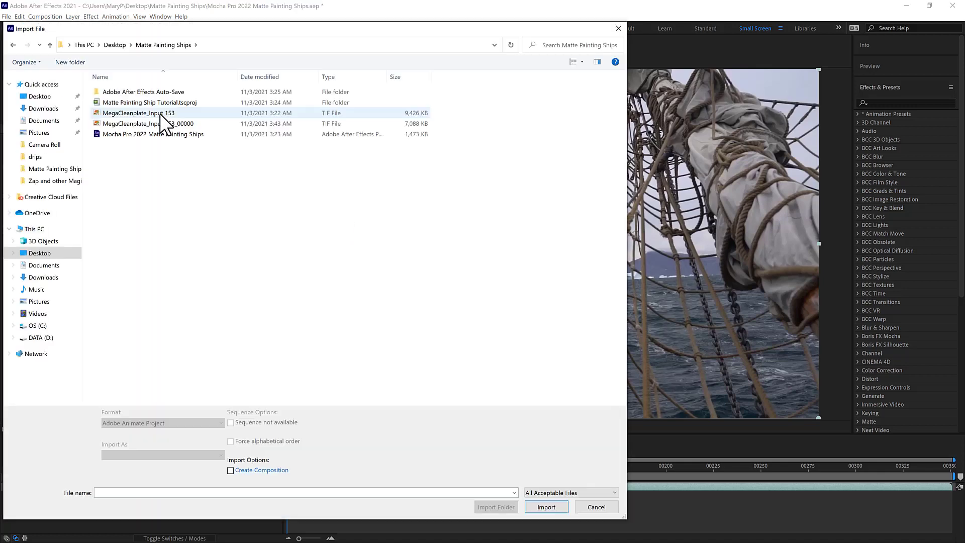
pyautogui.click(167, 123)
pyautogui.click(536, 501)
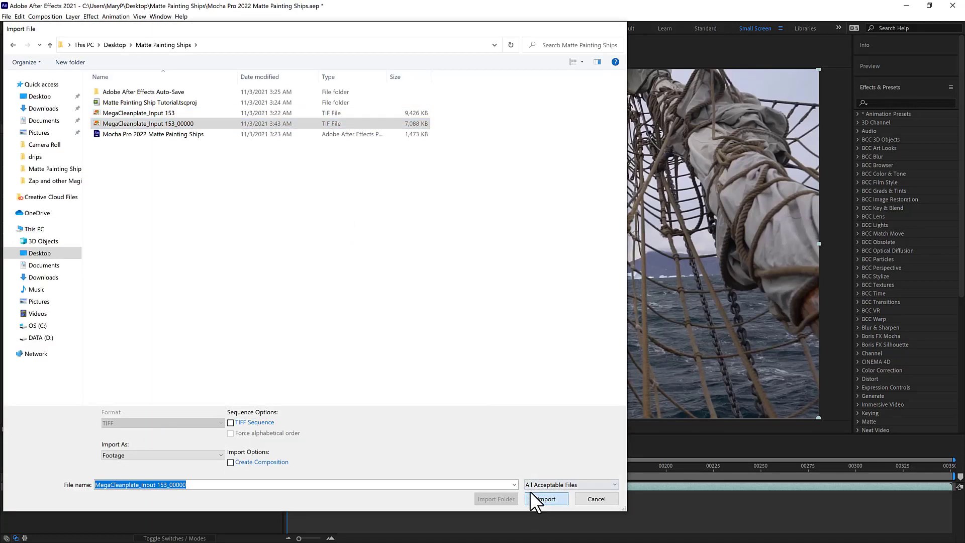
pyautogui.moveTo(95, 227); pyautogui.dragTo(151, 509)
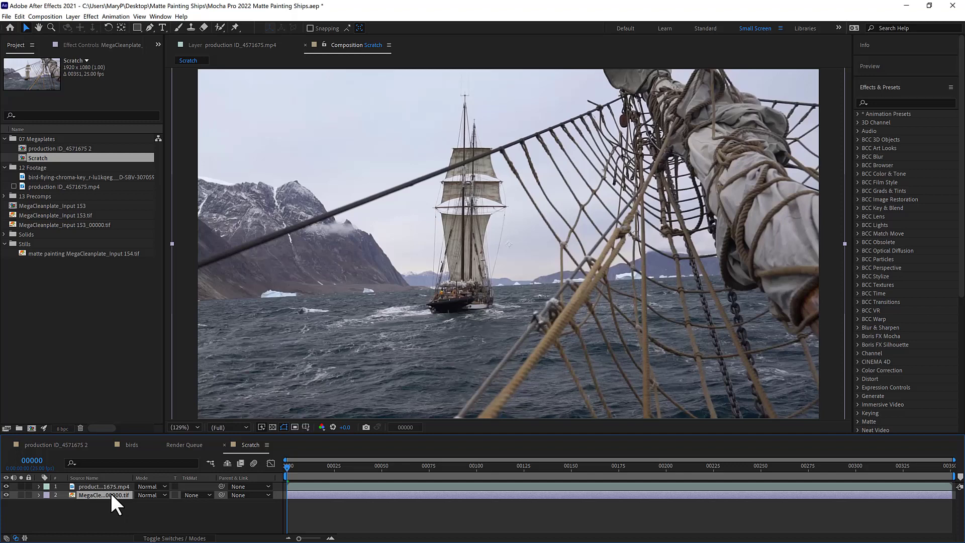
# In the ship footage's Mocha Pro effect, set the insert layer to MegaCleanplate_Input 153_00000.tif and the render module to Insert: Cutout.
pyautogui.click(108, 486)
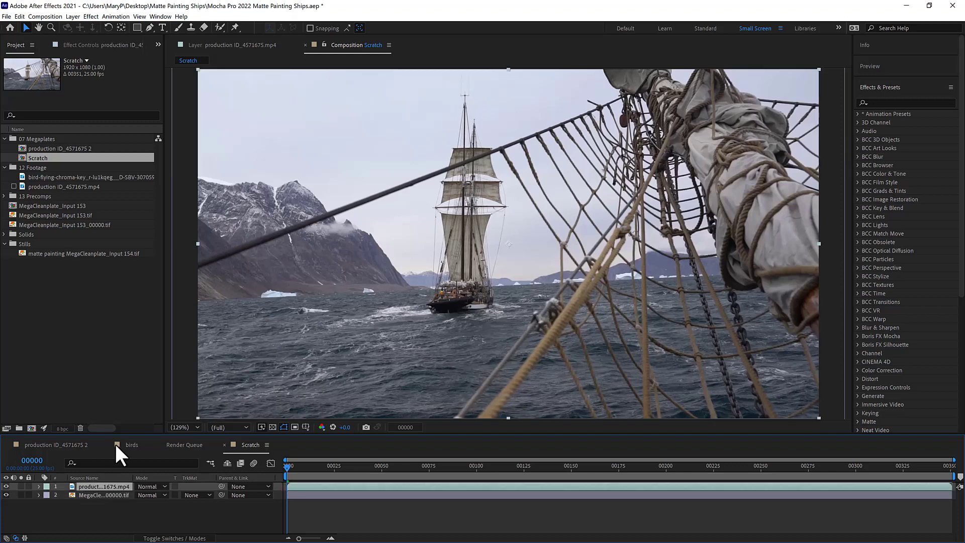
pyautogui.click(102, 48)
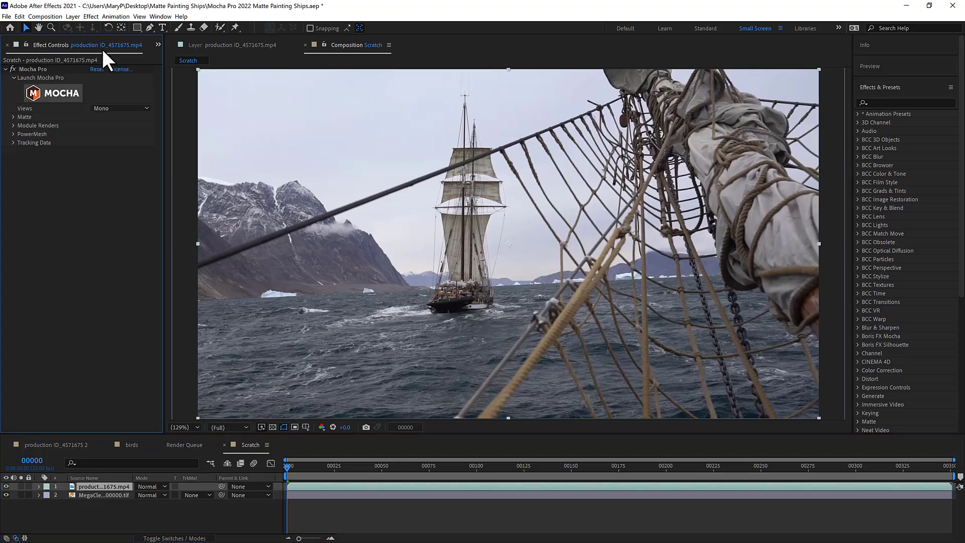
pyautogui.click(14, 126)
pyautogui.click(103, 160)
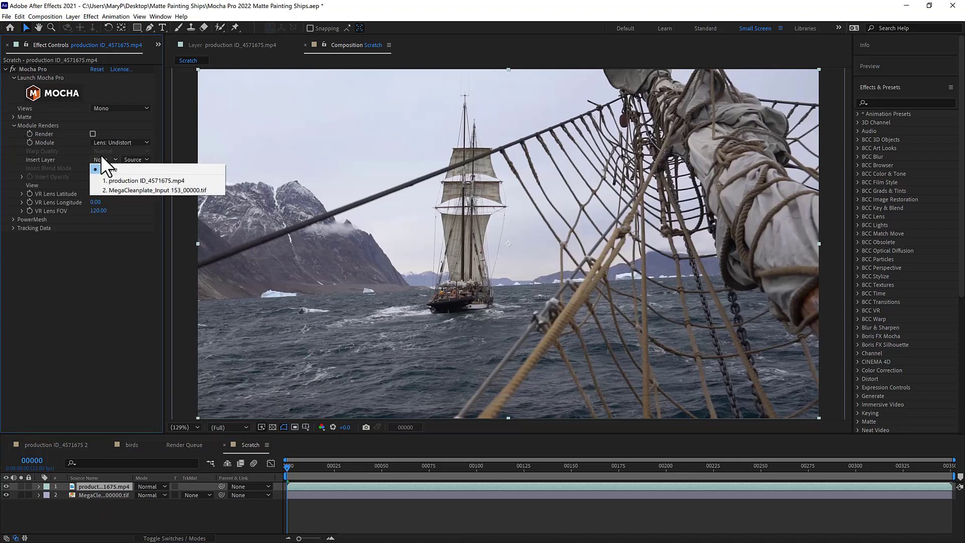
pyautogui.click(123, 187)
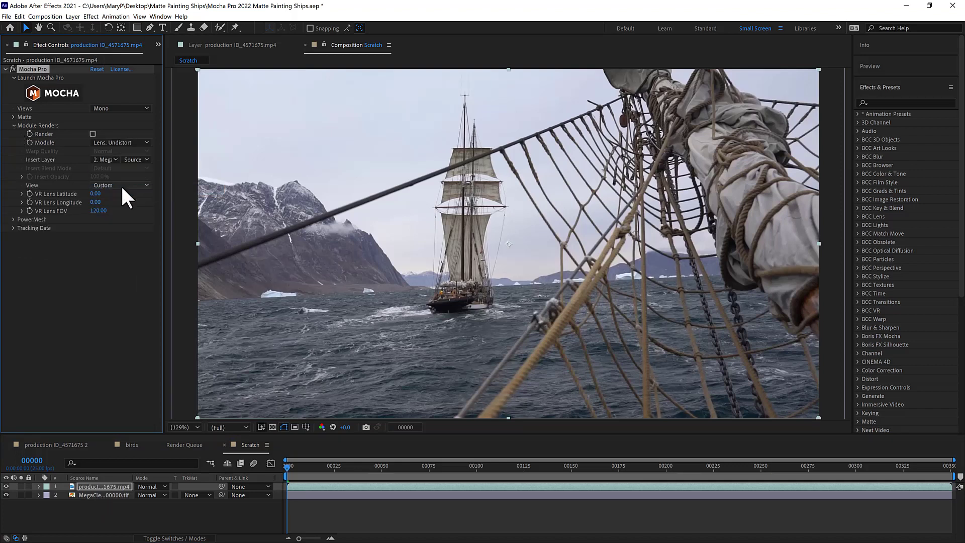
pyautogui.click(114, 143)
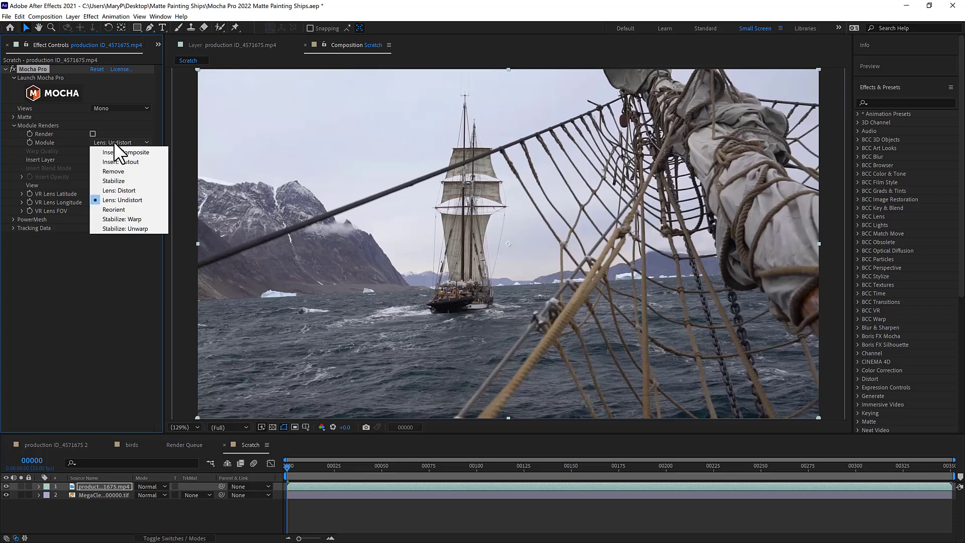
pyautogui.click(114, 161)
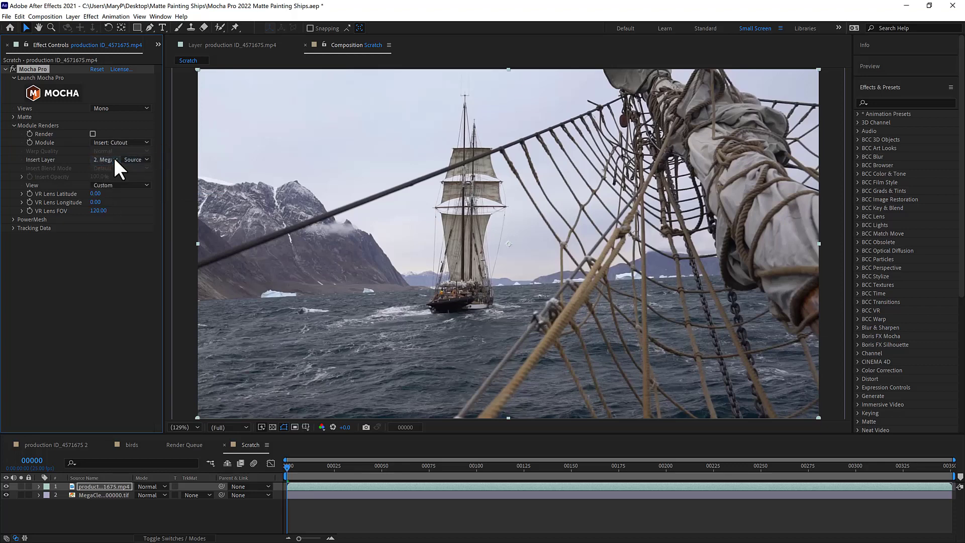
# Duplicate the ship footage layer and delete the Mocha Pro effect from the lower copy.
pyautogui.click(89, 487)
pyautogui.hotkey('ctrl', 'd')
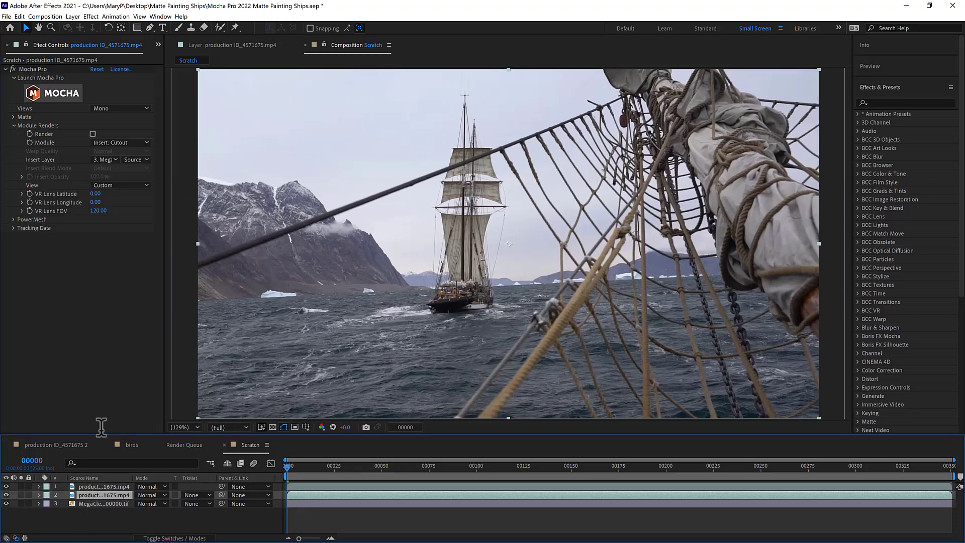
pyautogui.click(40, 69)
pyautogui.press('Delete')
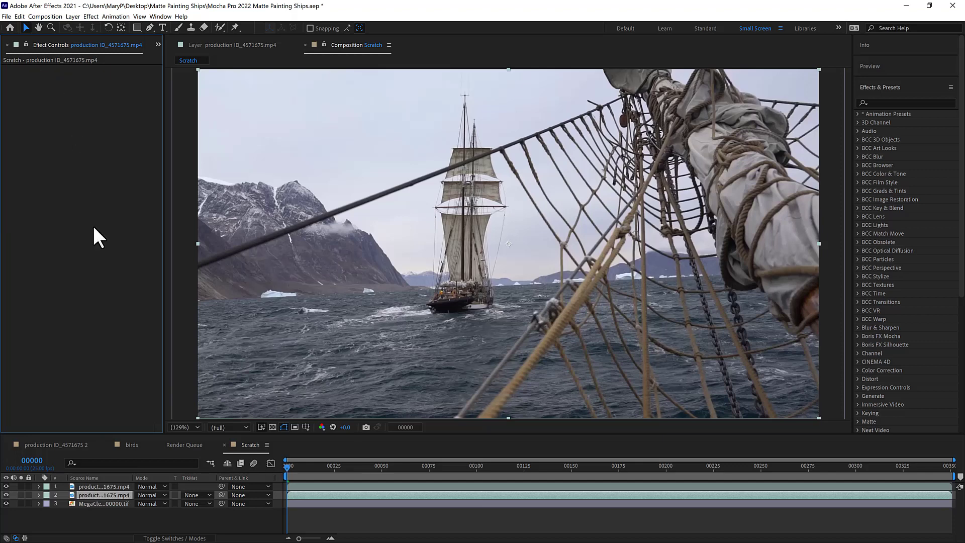
pyautogui.click(92, 493)
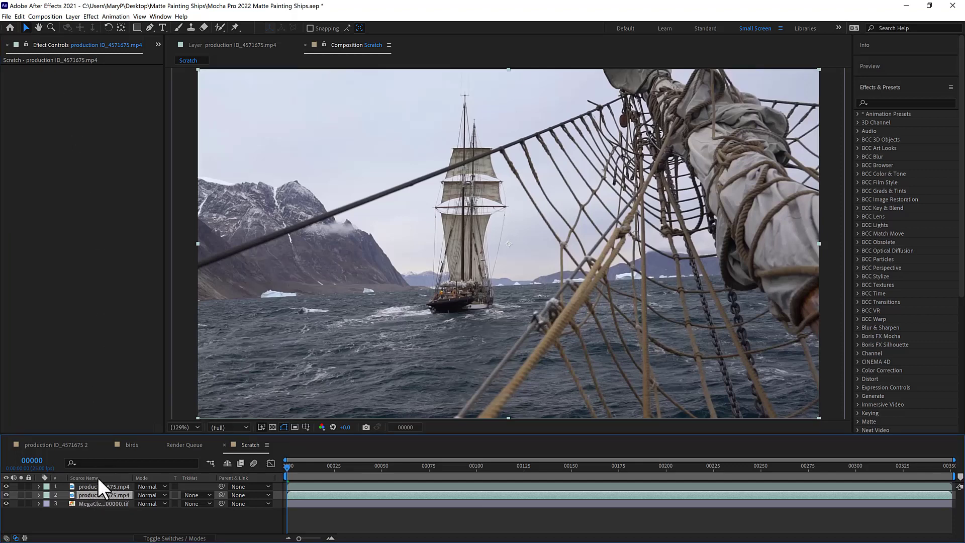
# Open the upper footage layer in Mocha Pro and set the matte painting layer's insert clip to Insert Layer.
pyautogui.click(96, 487)
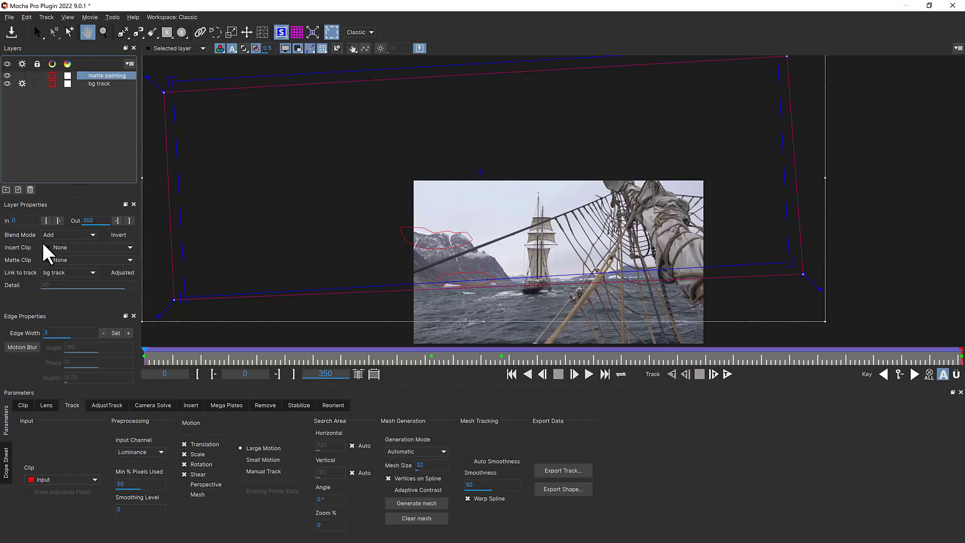
pyautogui.click(61, 247)
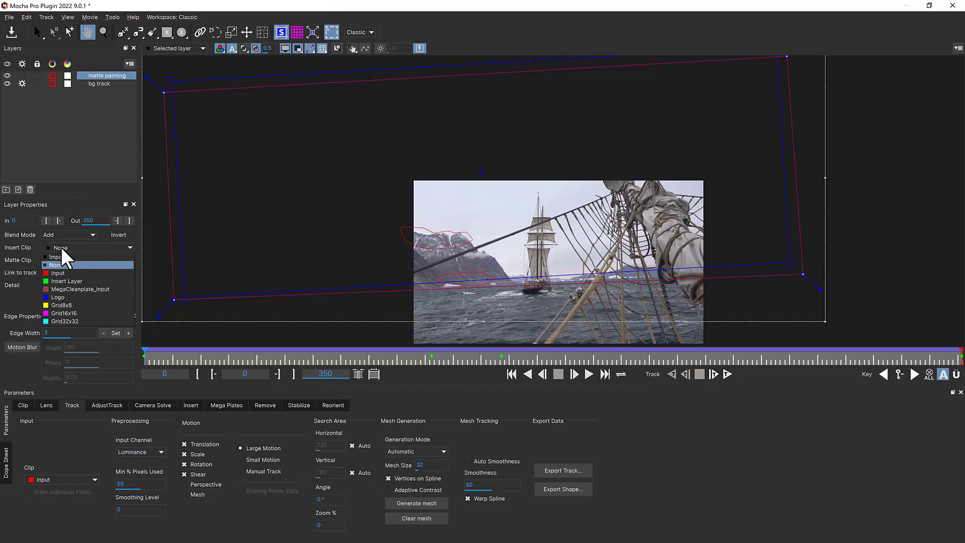
pyautogui.click(64, 281)
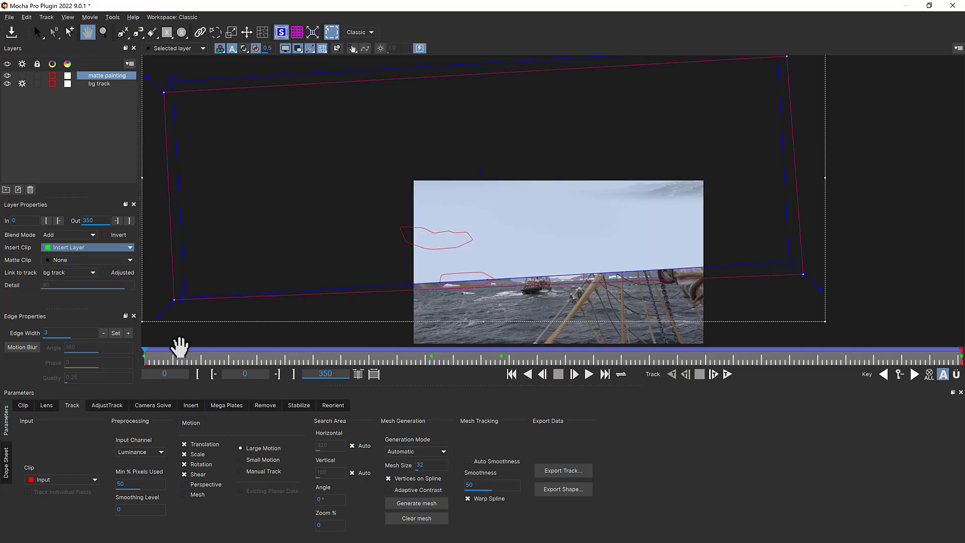
# Go to frame 153 and reposition the inserted matte painting so it fills the sky area of the frame.
pyautogui.moveTo(200, 355); pyautogui.dragTo(501, 361)
pyautogui.hotkey('ctrl', 'f')
pyautogui.moveTo(349, 219); pyautogui.dragTo(380, 219)
pyautogui.moveTo(544, 223); pyautogui.dragTo(555, 240)
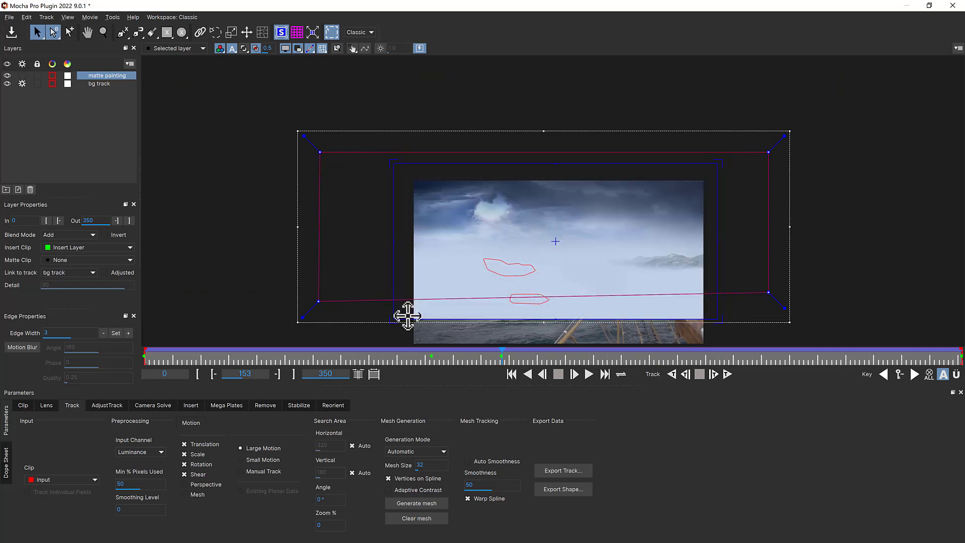
# Set the insert's blend mode to Multiply and stretch the inserted painting downward to line up with the footage.
pyautogui.click(191, 405)
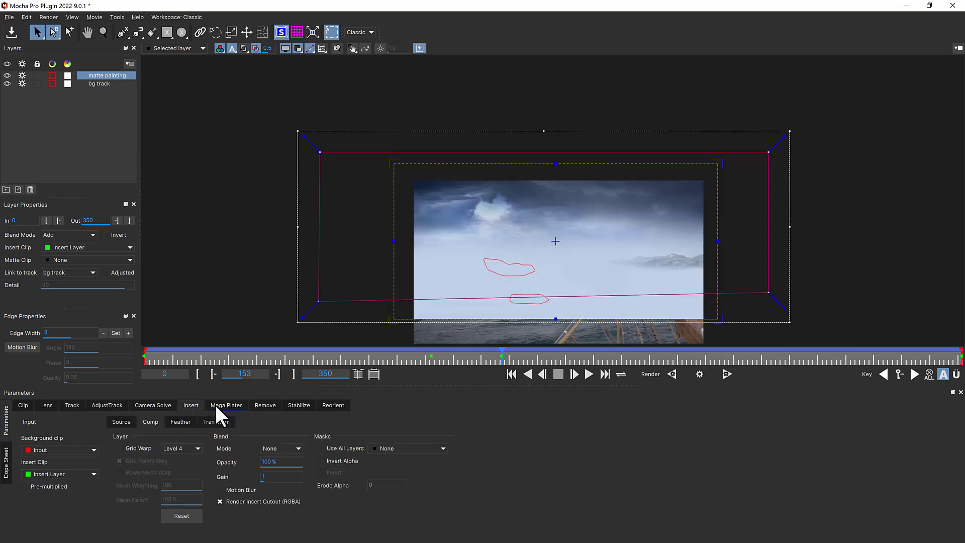
pyautogui.click(281, 448)
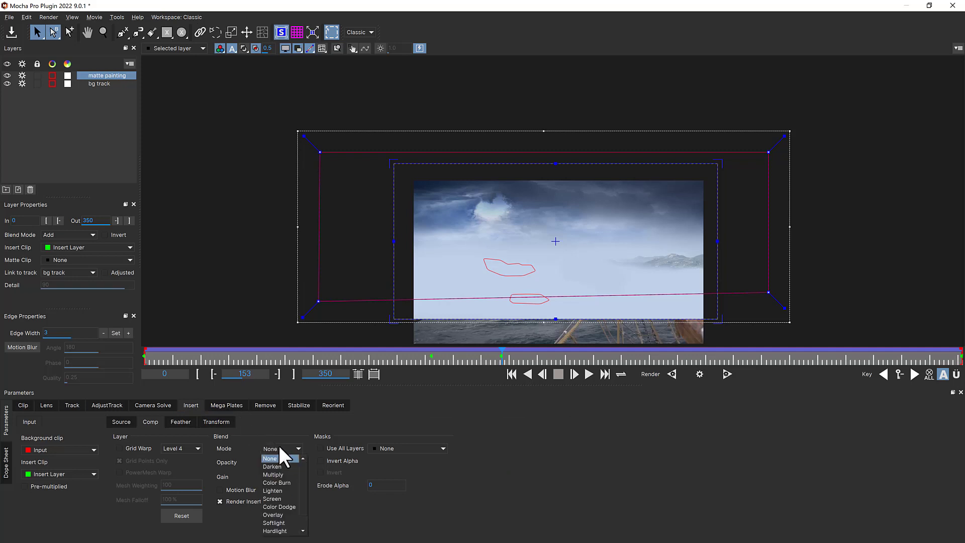
pyautogui.click(277, 474)
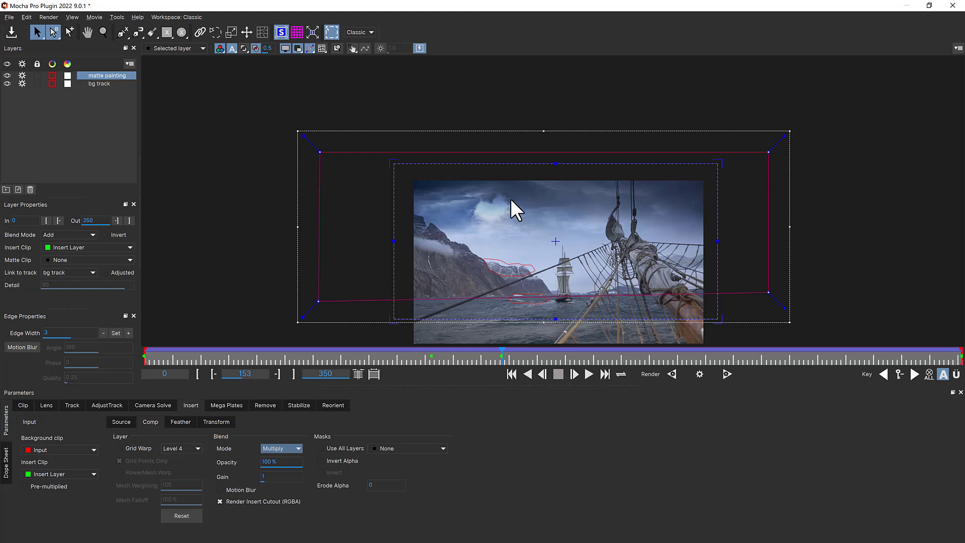
pyautogui.moveTo(603, 318); pyautogui.dragTo(603, 359)
pyautogui.moveTo(393, 261); pyautogui.dragTo(394, 240)
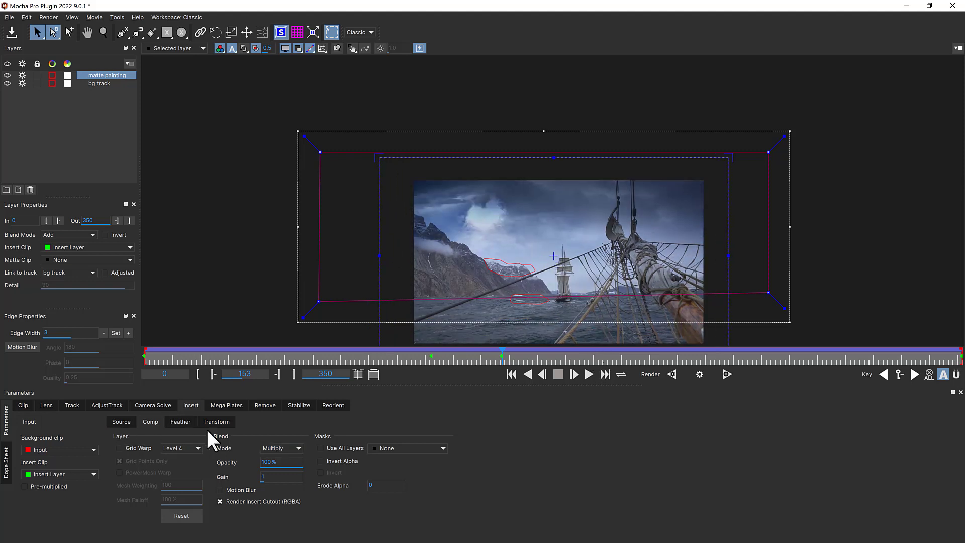
# Mask the insert with Matte for matte painting and feather the lower edge of that layer's spline across the horizon.
pyautogui.click(386, 448)
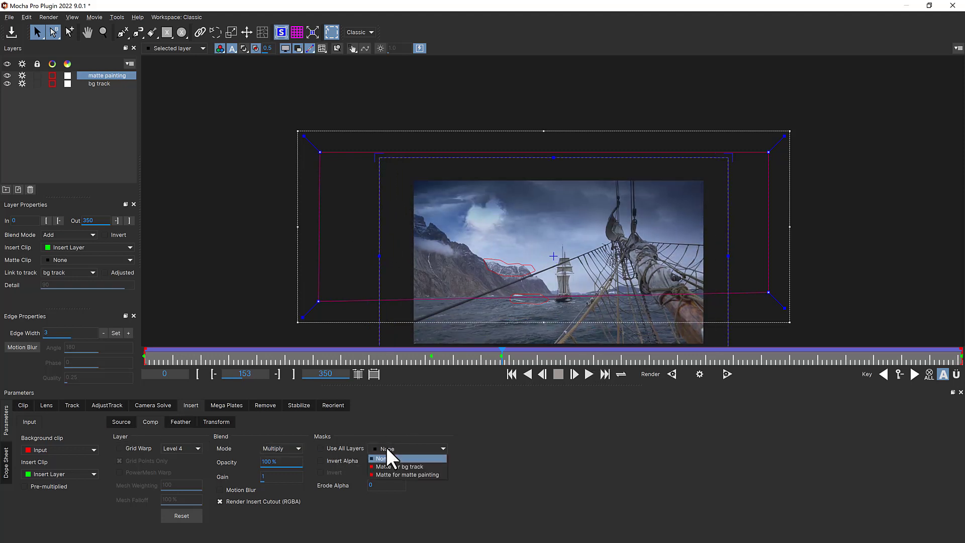
pyautogui.click(393, 474)
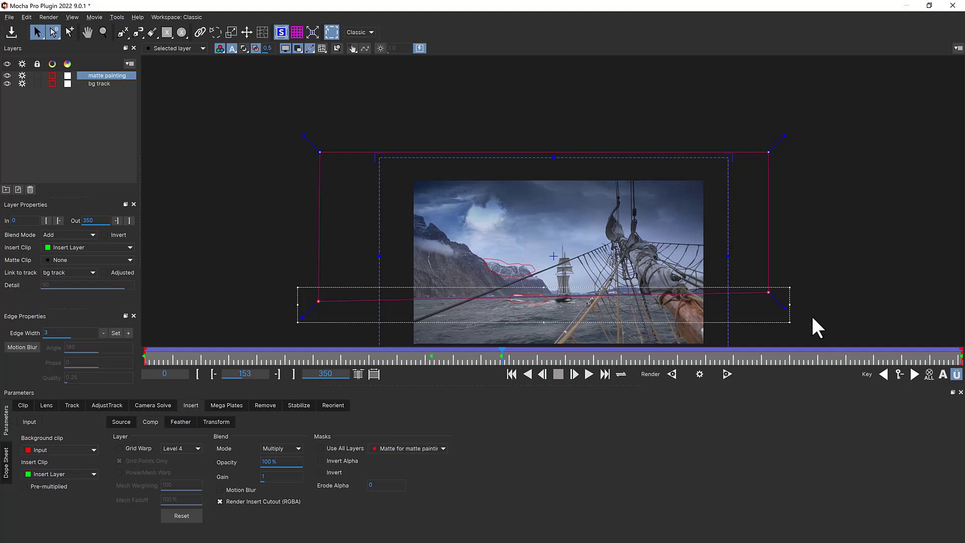
pyautogui.moveTo(776, 297); pyautogui.dragTo(774, 281)
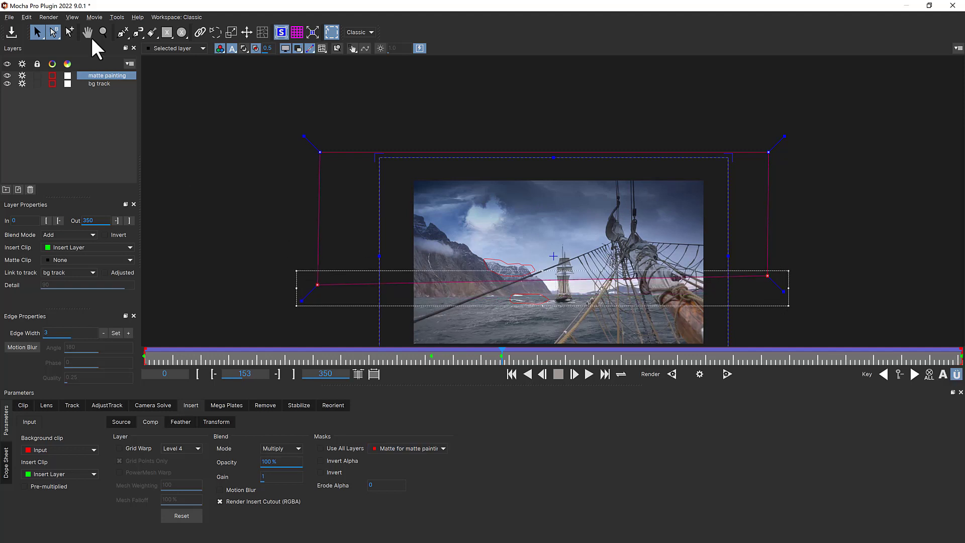
pyautogui.moveTo(53, 32); pyautogui.dragTo(65, 59)
pyautogui.moveTo(321, 288); pyautogui.dragTo(318, 304)
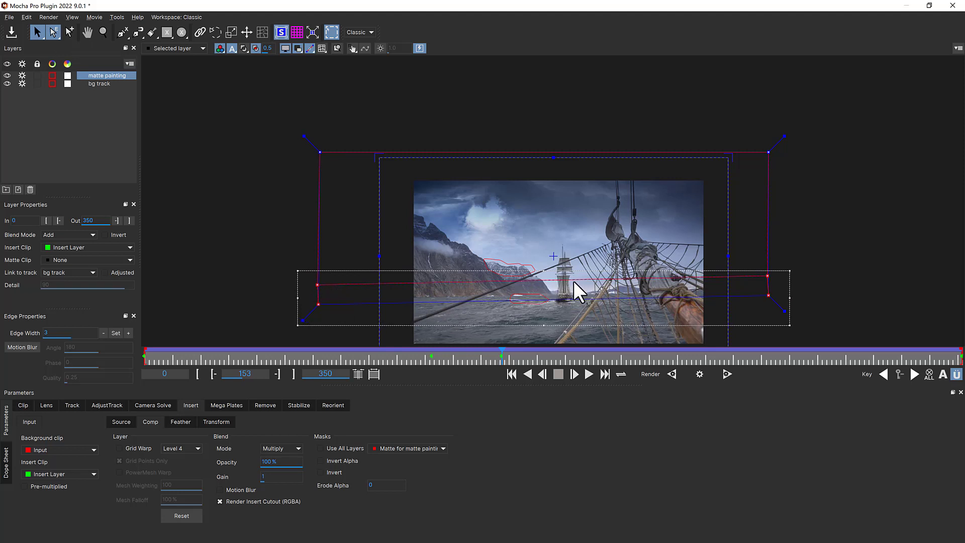
# Save the Mocha Pro project, return to the After Effects composition, and enable Render under the effect's Module Renders.
pyautogui.click(11, 32)
pyautogui.click(952, 5)
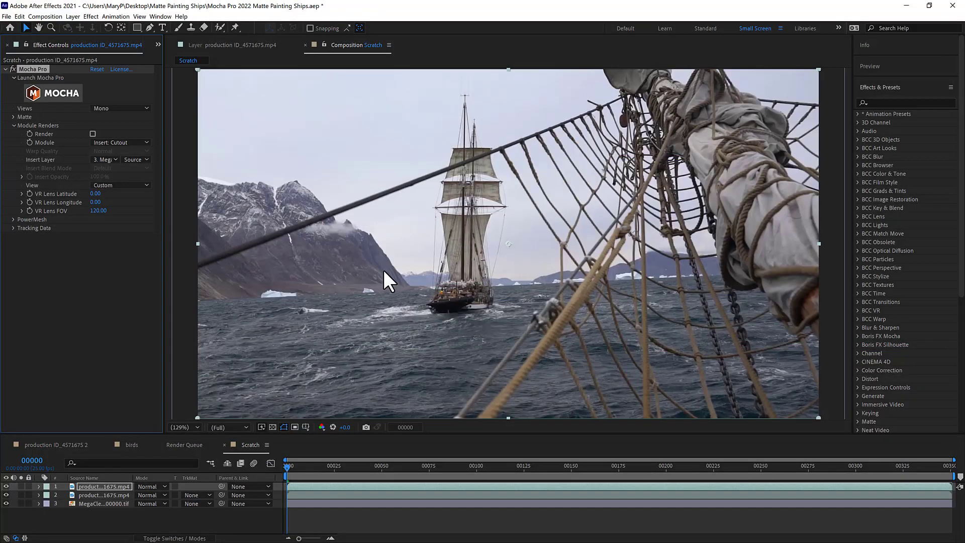
pyautogui.click(92, 133)
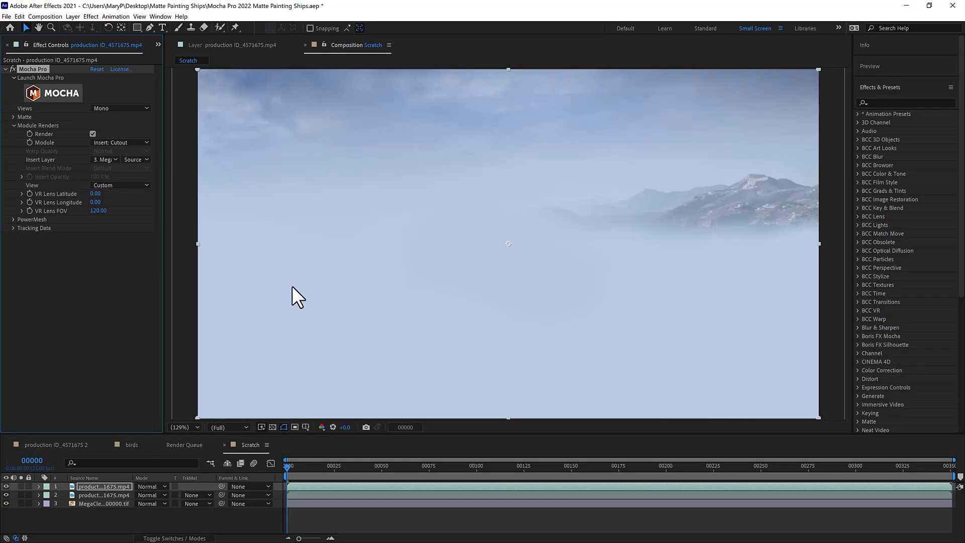
# Try the Insert: Composite render module and preview the composition's playback from the start.
pyautogui.click(113, 142)
pyautogui.click(113, 152)
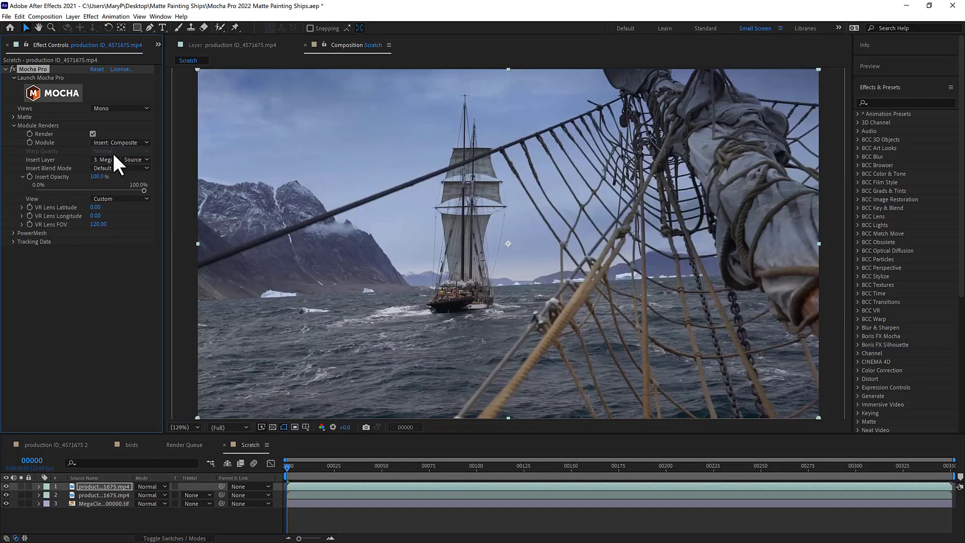
pyautogui.click(160, 521)
pyautogui.press('space')
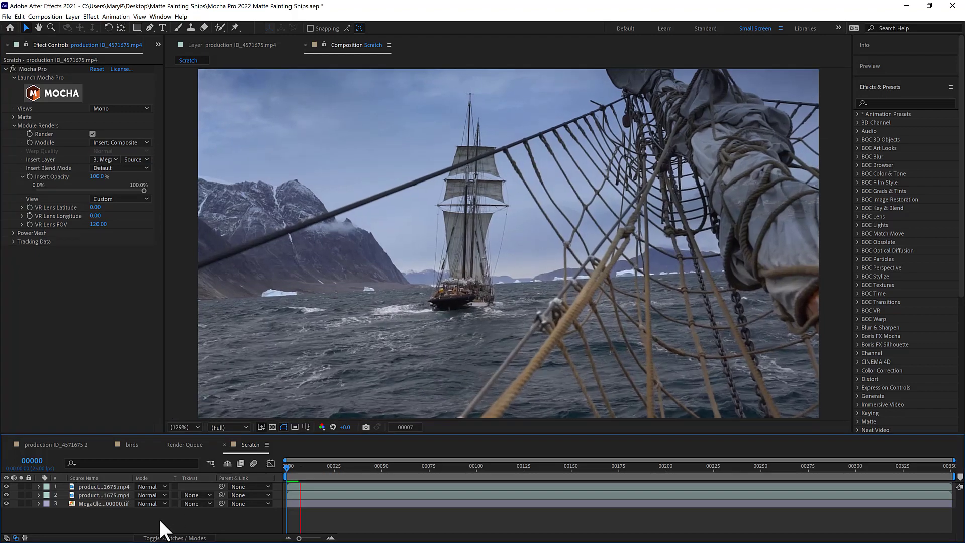
pyautogui.press('space')
pyautogui.press('Home')
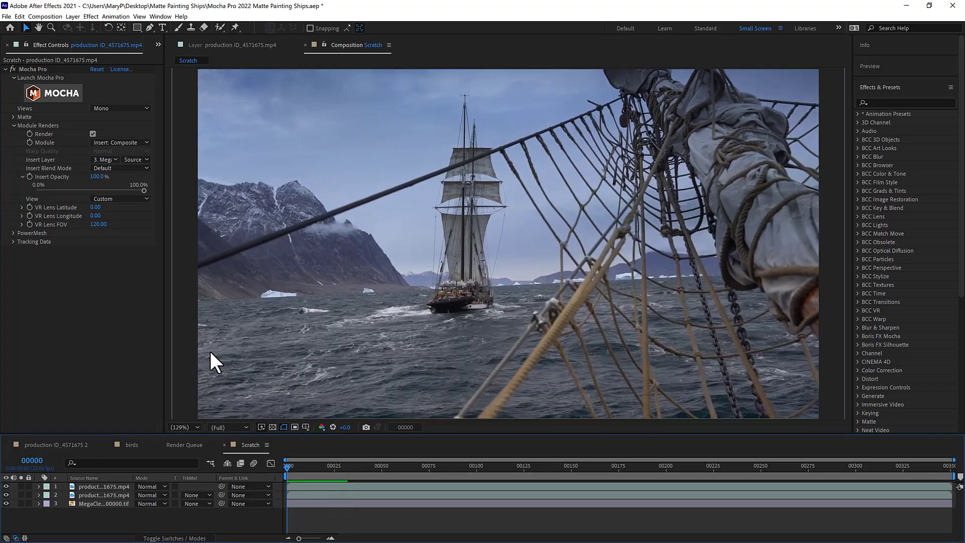
# Set the top layer to Insert: Cutout with Multiply blending and turn on Motion Blur for its insert in Mocha Pro.
pyautogui.click(133, 143)
pyautogui.click(134, 158)
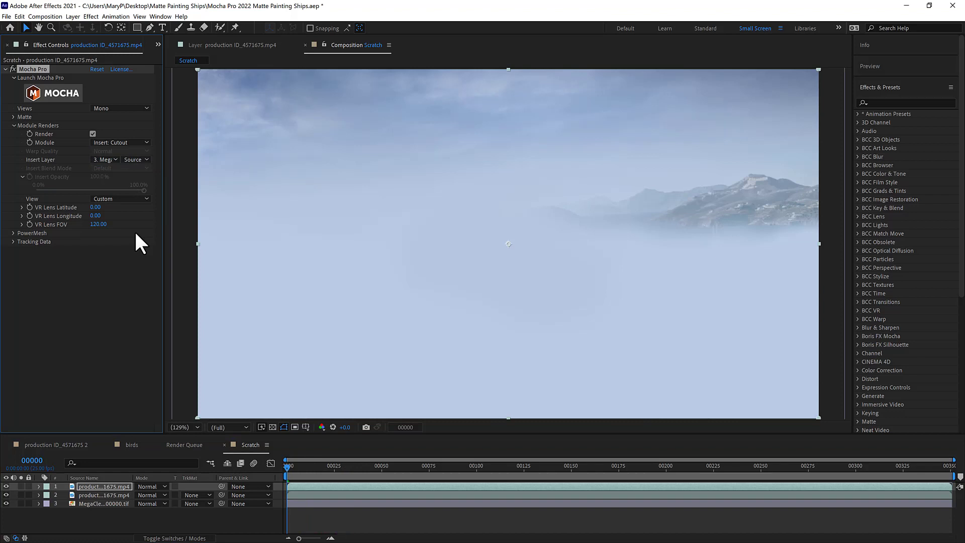
pyautogui.click(149, 487)
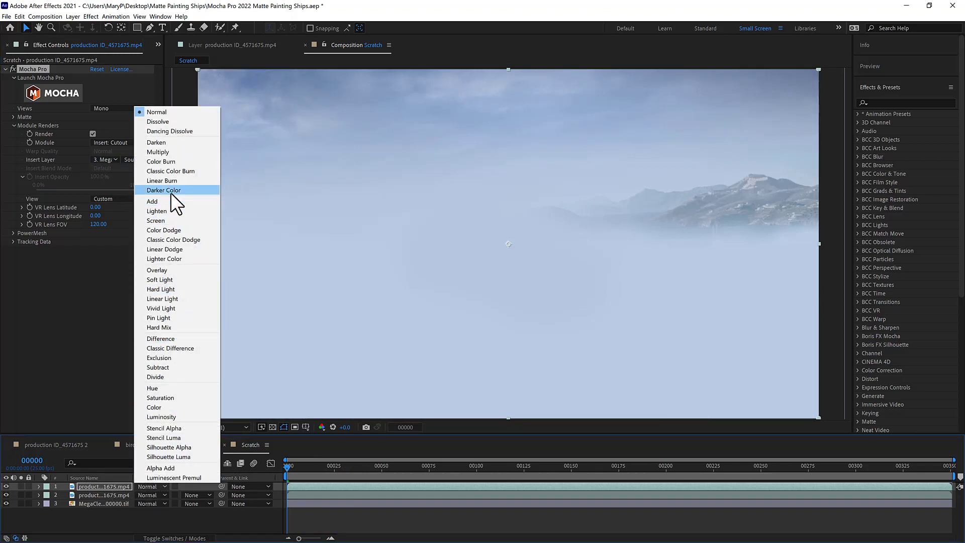
pyautogui.click(181, 153)
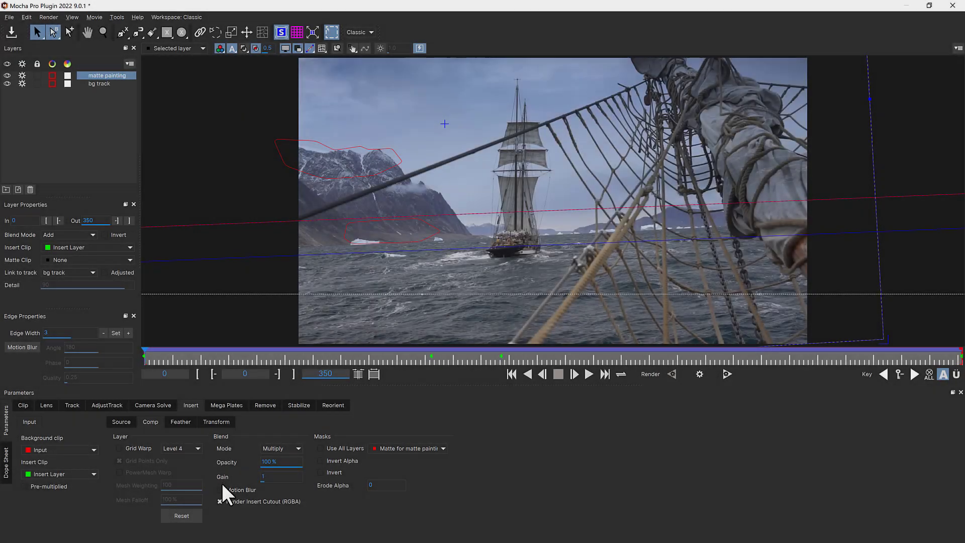
pyautogui.click(222, 487)
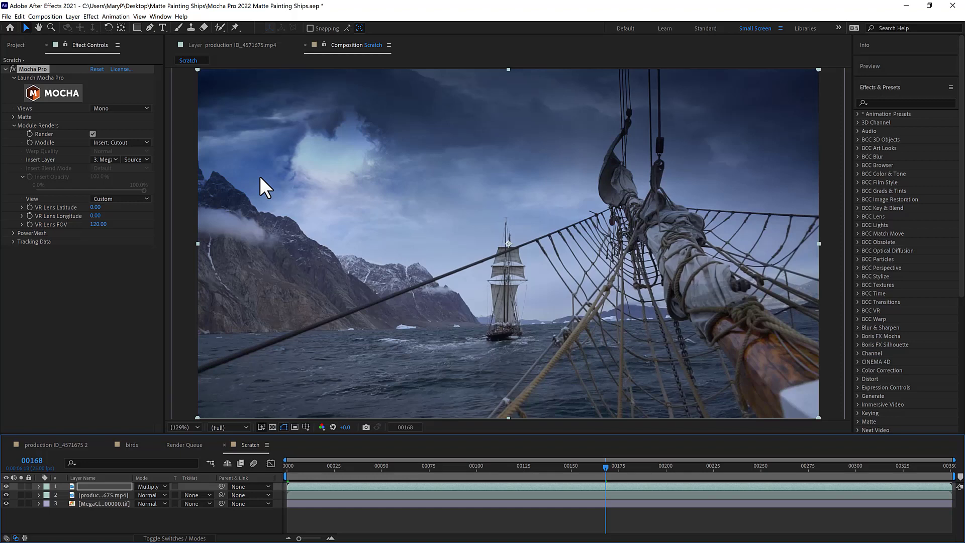
# Duplicate the plain footage layer and move the copy above the Multiply insert layer.
pyautogui.click(113, 495)
pyautogui.hotkey('ctrl', 'd')
pyautogui.moveTo(112, 495)
pyautogui.mouseDown()
pyautogui.moveTo(104, 491)
pyautogui.moveTo(114, 481)
pyautogui.mouseUp()
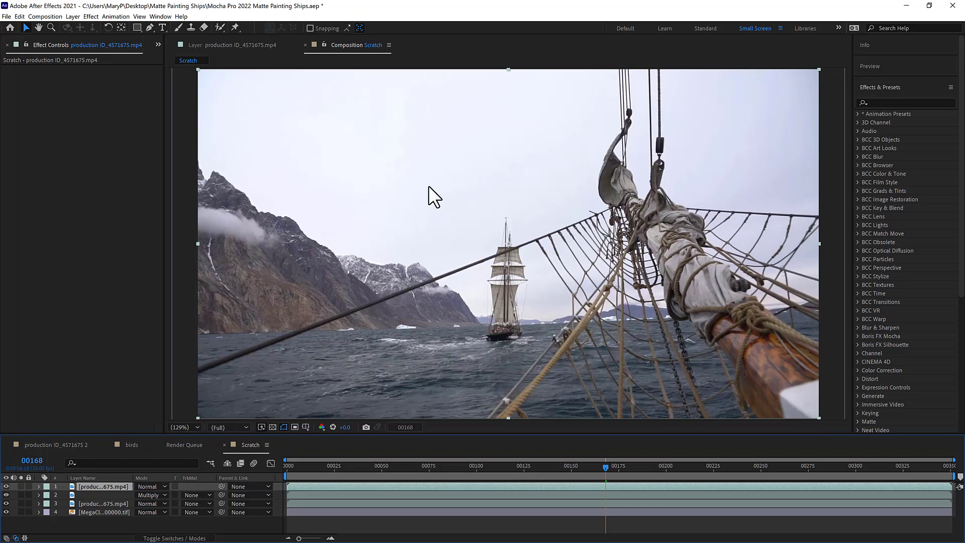
# Apply BCC Primatte Studio to the top footage copy and use the keyed layer as an Alpha Matte for the footage layer below.
pyautogui.click(888, 101)
pyautogui.write('primatte')
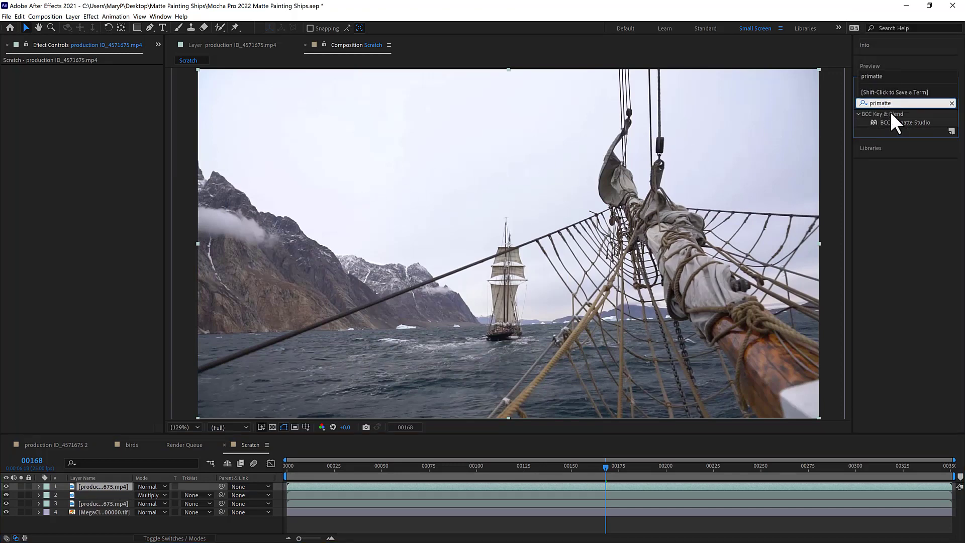
pyautogui.moveTo(892, 123); pyautogui.dragTo(106, 483)
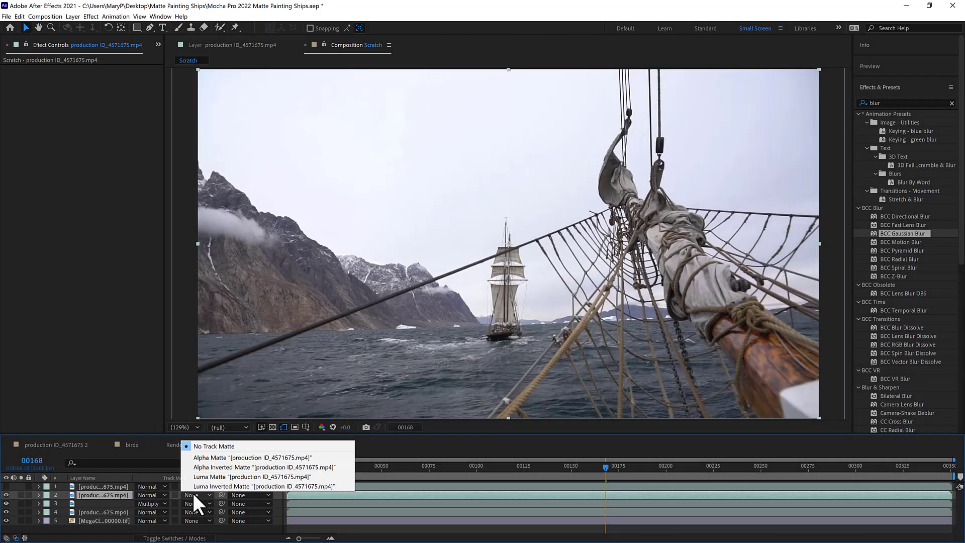
pyautogui.click(204, 457)
pyautogui.click(203, 457)
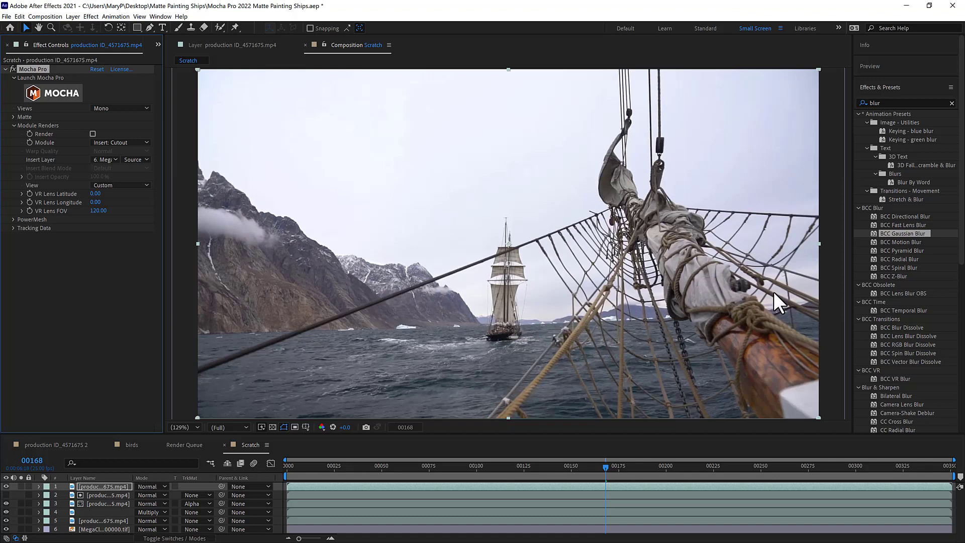
# Open the new top footage layer in Mocha Pro and trace the mountains and sea along the skyline in a layer named roto for bg.
pyautogui.click(54, 89)
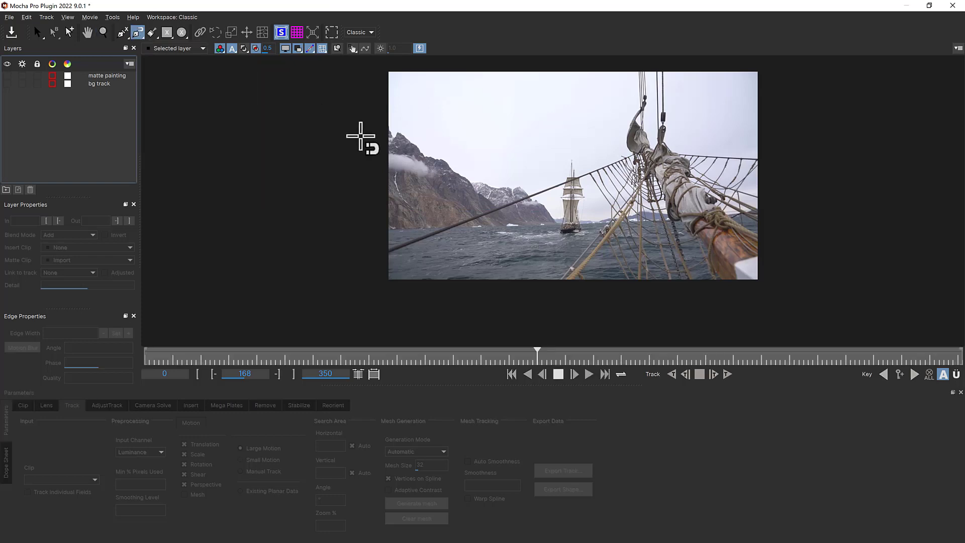
pyautogui.moveTo(386, 126)
pyautogui.mouseDown()
pyautogui.moveTo(467, 182)
pyautogui.moveTo(518, 188)
pyautogui.moveTo(553, 220)
pyautogui.moveTo(753, 205)
pyautogui.moveTo(804, 293)
pyautogui.moveTo(447, 338)
pyautogui.moveTo(322, 145)
pyautogui.mouseUp()
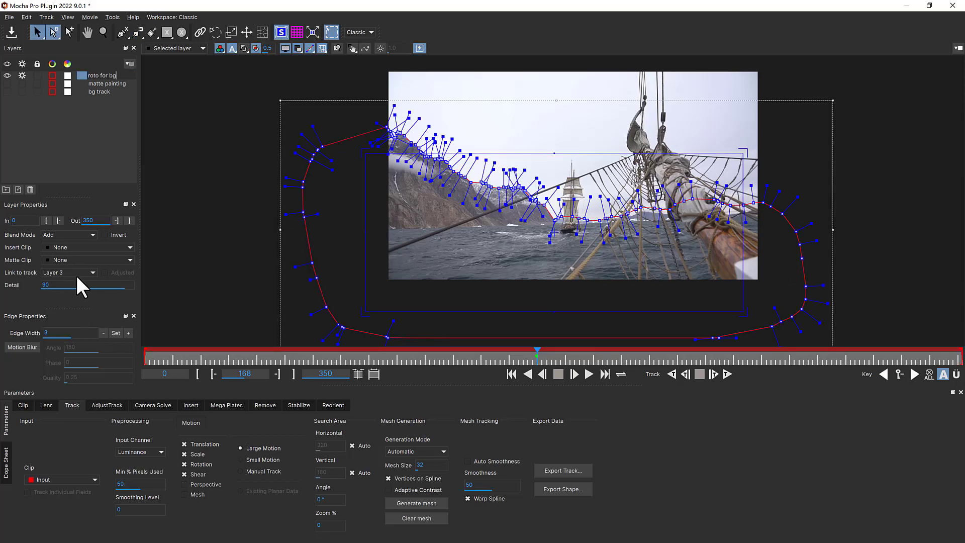
# Link the roto for bg layer to bg track, then save the Mocha project and return to After Effects.
pyautogui.click(76, 272)
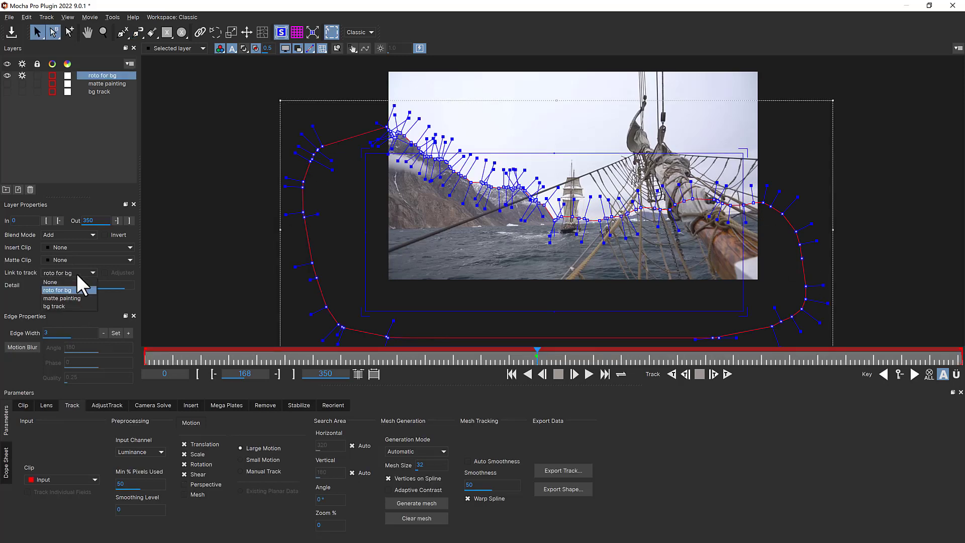
pyautogui.click(69, 306)
pyautogui.click(11, 36)
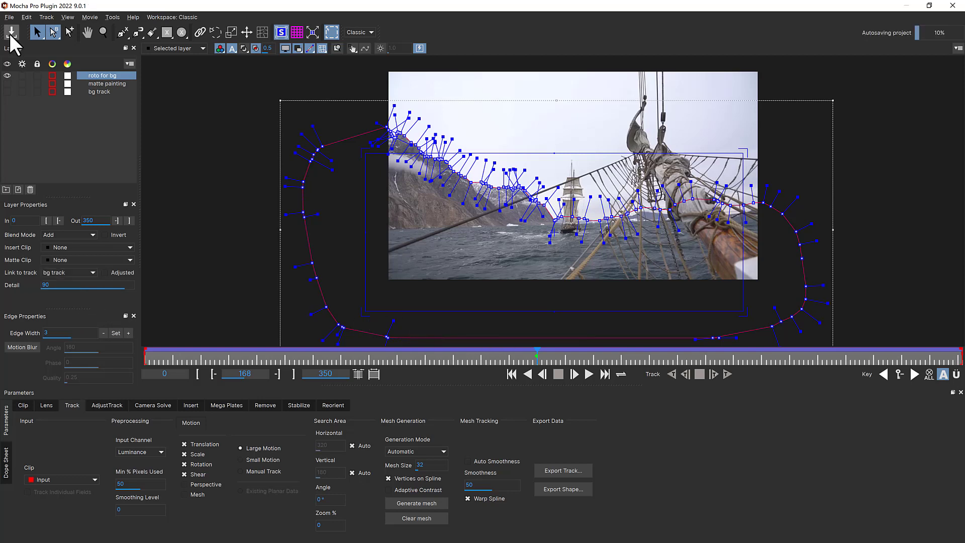
pyautogui.click(952, 6)
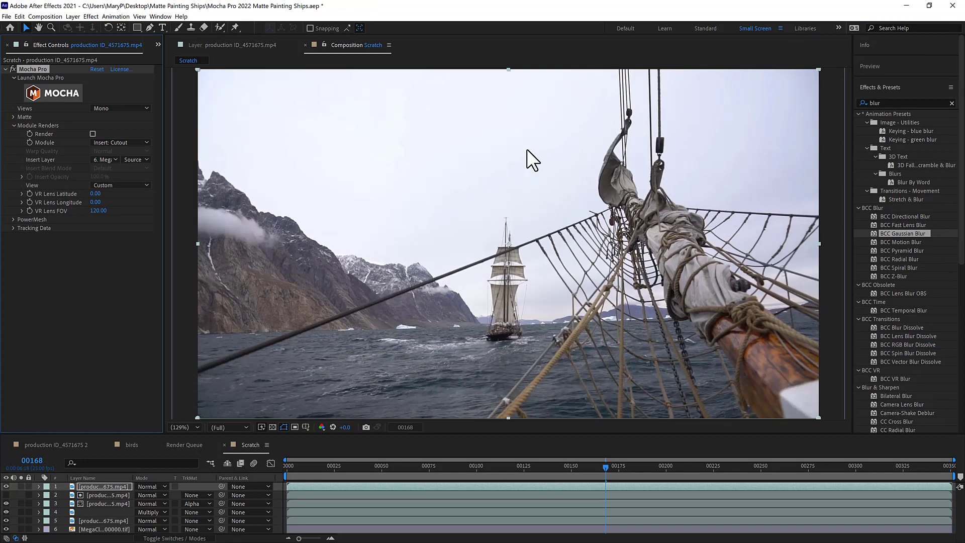
# Apply the Mocha Pro matte to the top footage layer and set its Feather to 300.
pyautogui.click(14, 117)
pyautogui.click(93, 133)
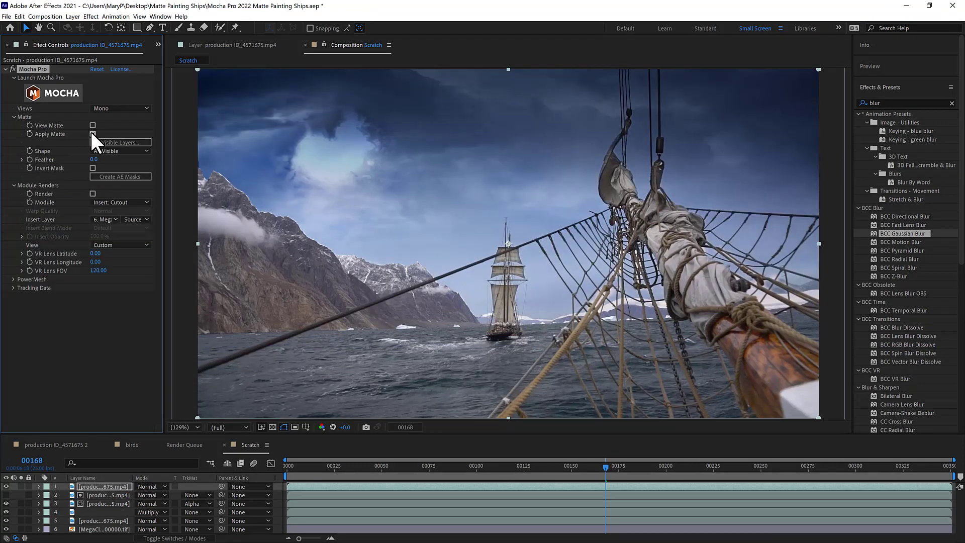
pyautogui.click(93, 159)
pyautogui.write('300')
pyautogui.press('Return')
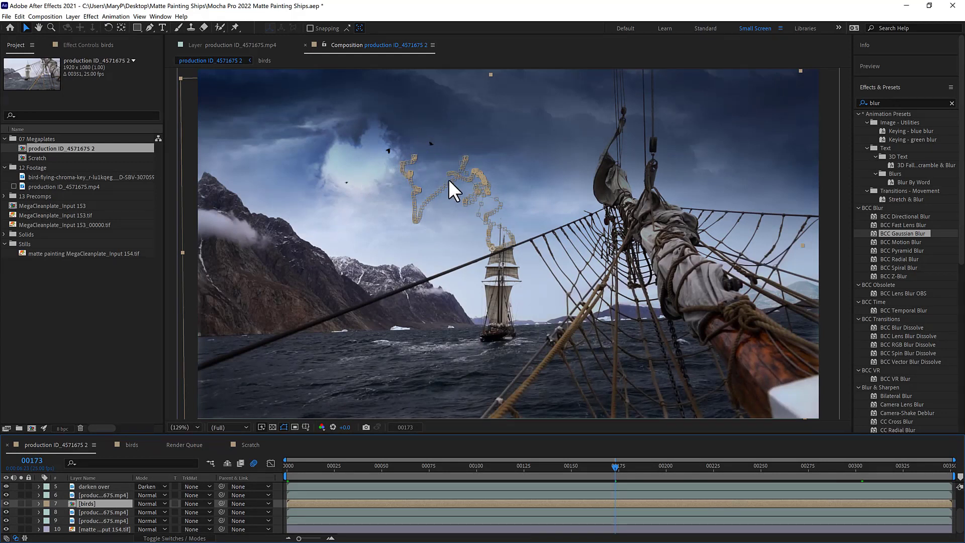
# Make Adjustment Layer 3 visible in the production ID_4571675 2 composition.
pyautogui.scroll(3, 65, 493)
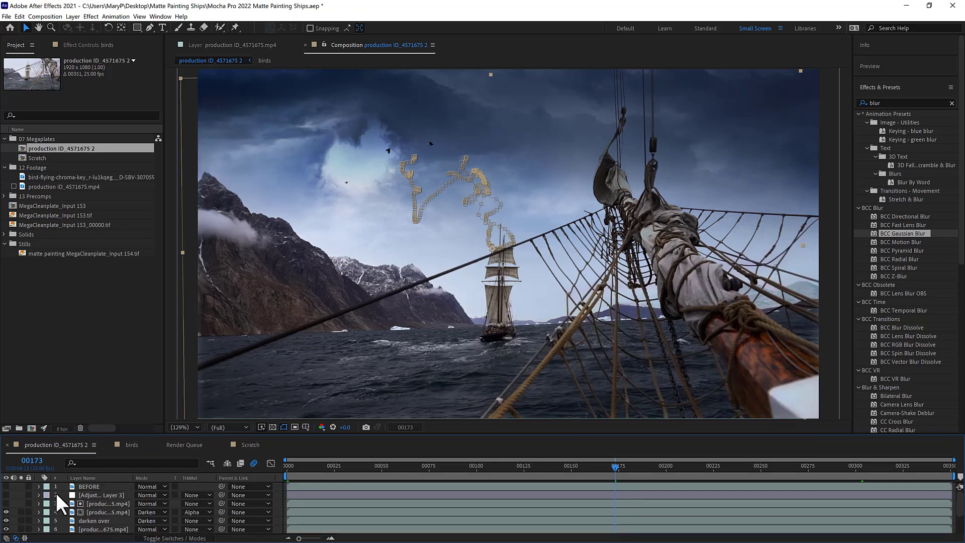
pyautogui.click(100, 495)
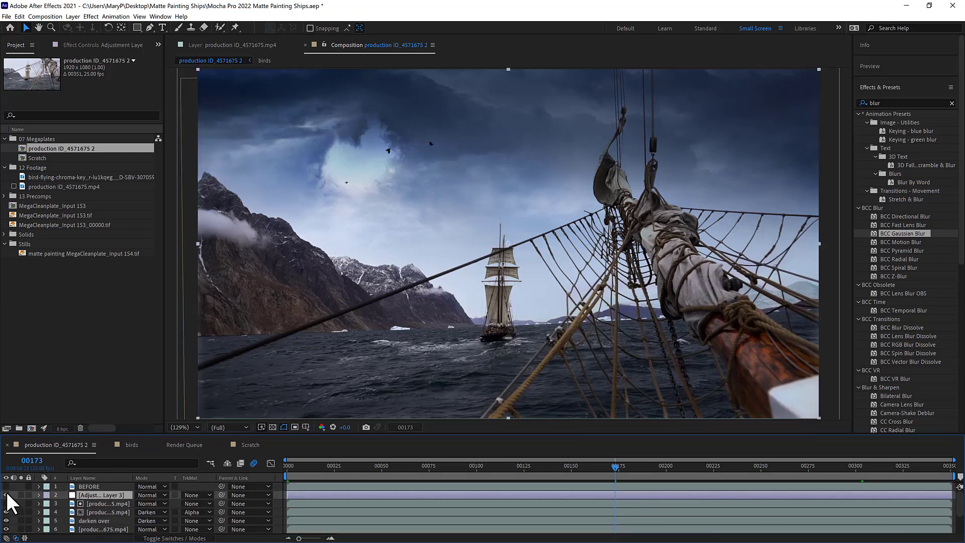
pyautogui.click(6, 495)
# Examine the BCC Fast Film Process and S_WarpChroma settings on Adjustment Layer 3.
pyautogui.click(81, 43)
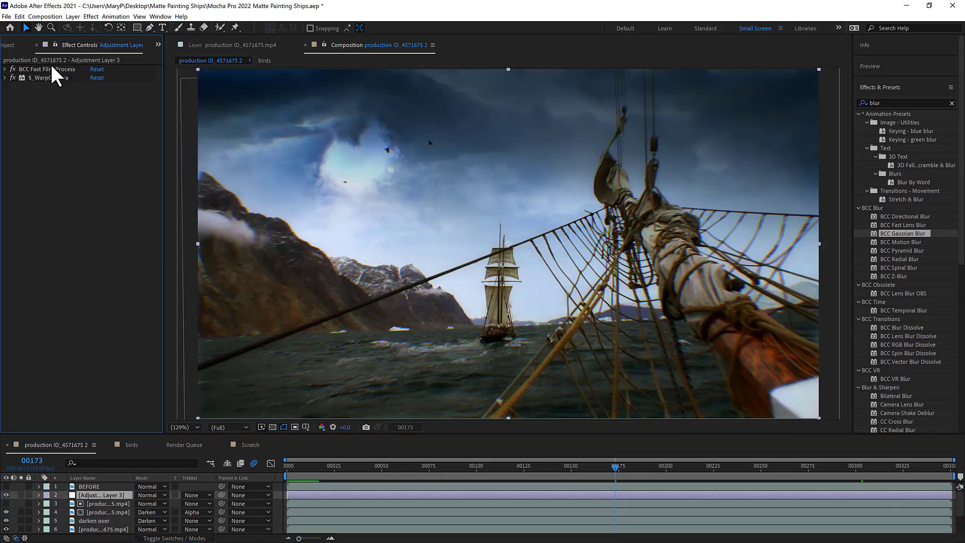
pyautogui.click(27, 71)
pyautogui.click(5, 68)
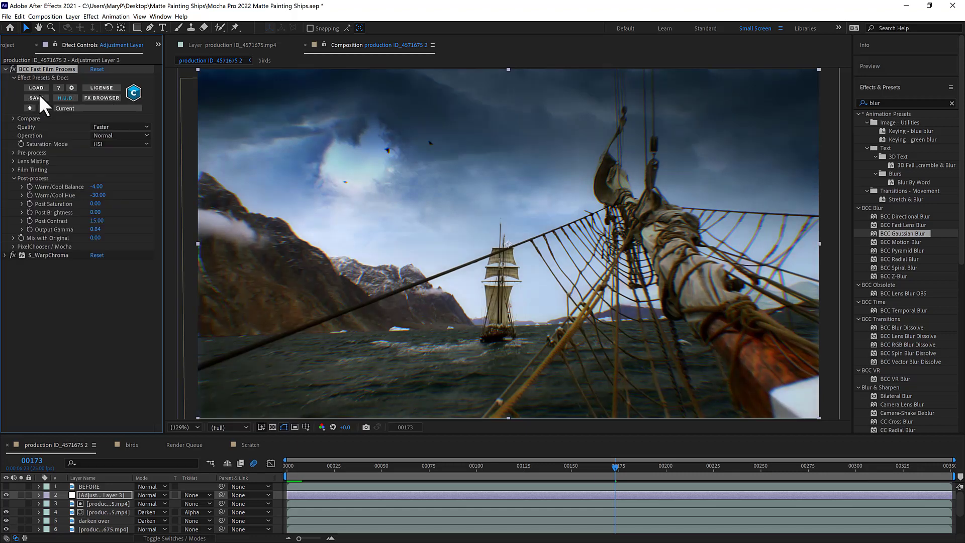
pyautogui.click(38, 254)
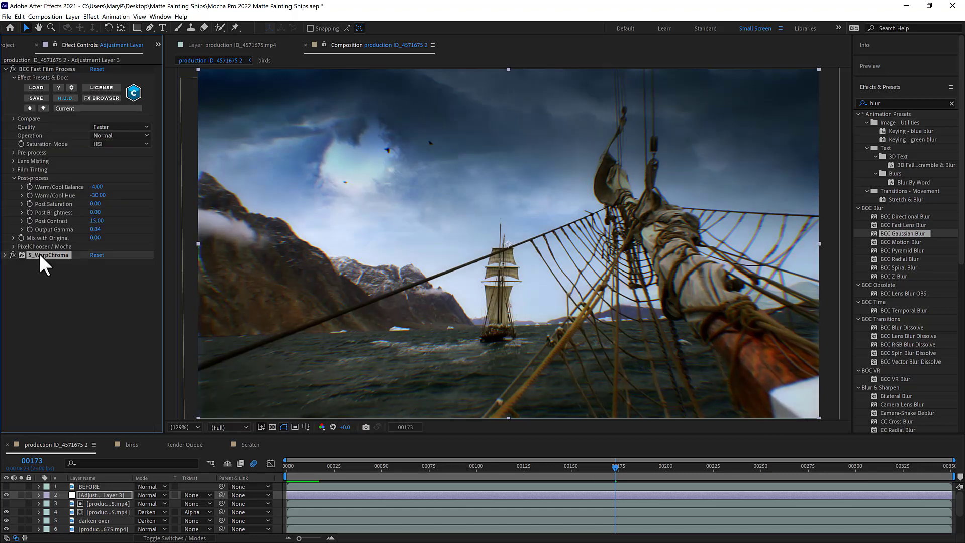
pyautogui.click(5, 255)
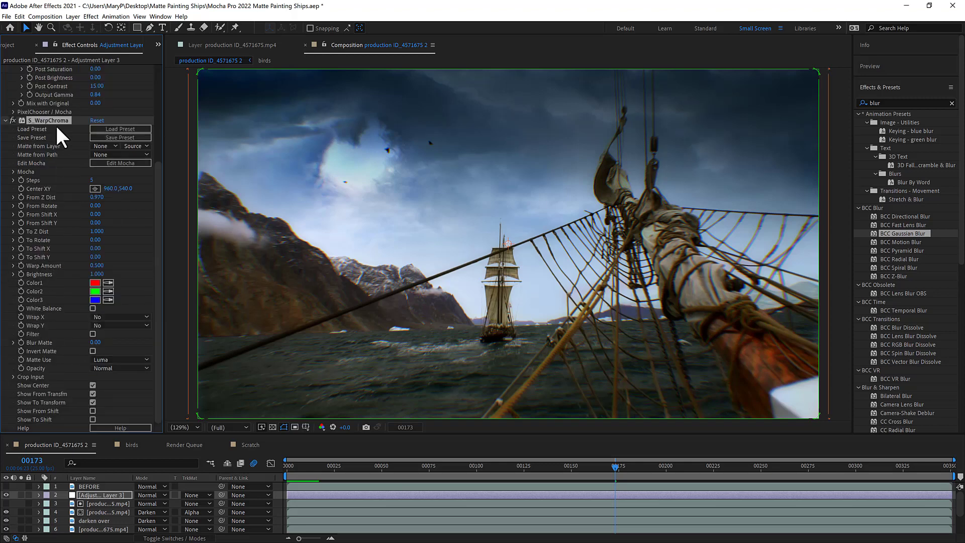